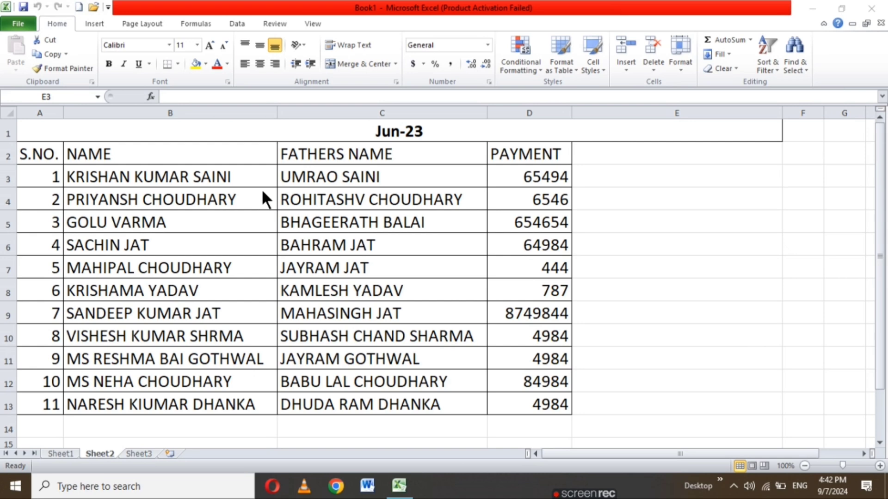
Step: Switch to Sheet1 and scroll to the top to show the Feb-23 payment table
click(65, 450)
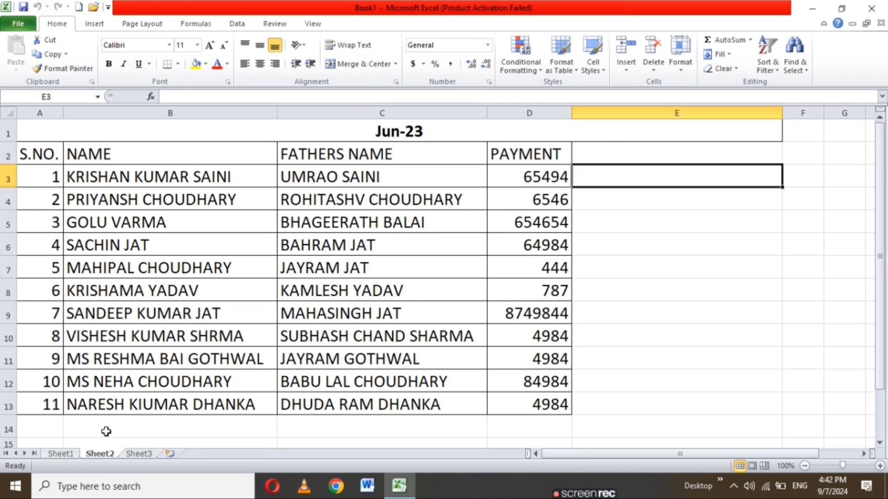
click(61, 454)
scroll(170, 212, up, 2)
scroll(171, 212, up, 8)
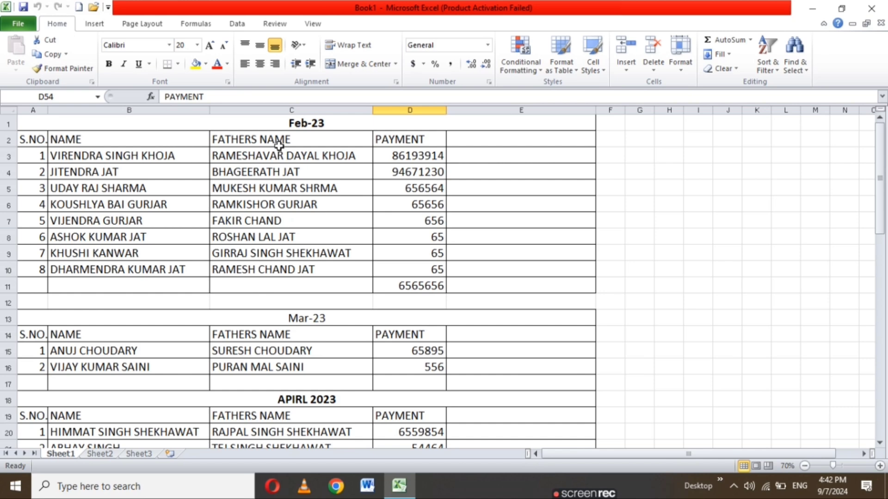
Step: Cut the Feb-23 FATHERS NAME column C2:C11 and paste it at J5
drag(278, 137, 301, 285)
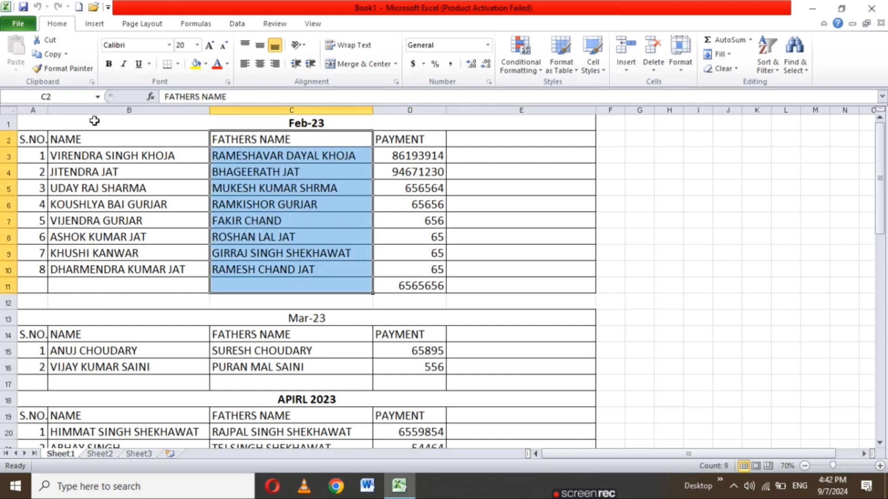
click(46, 41)
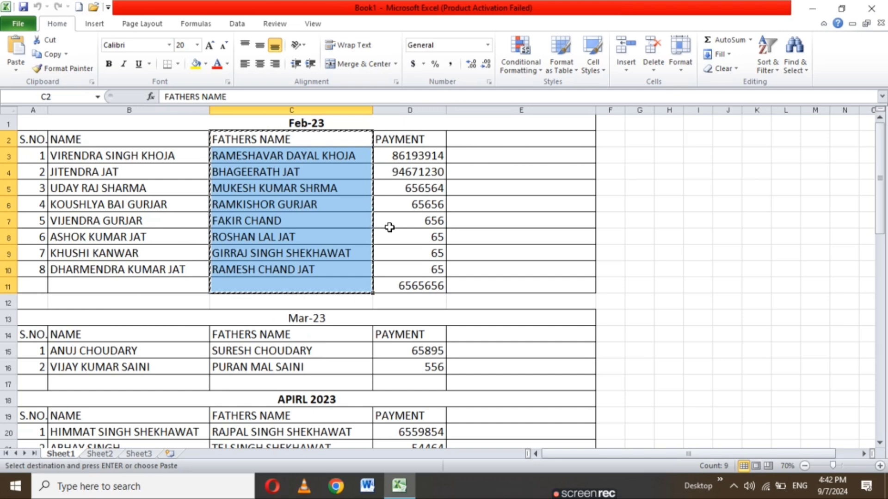
click(721, 190)
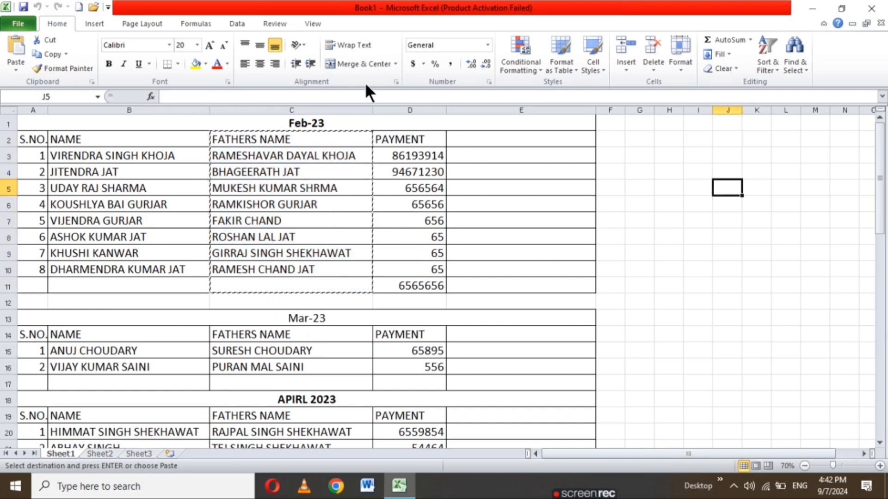
click(16, 35)
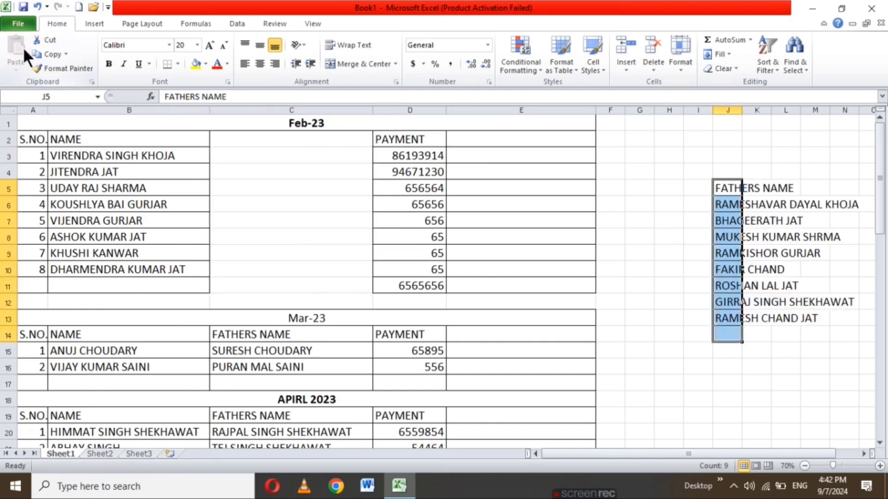
click(709, 380)
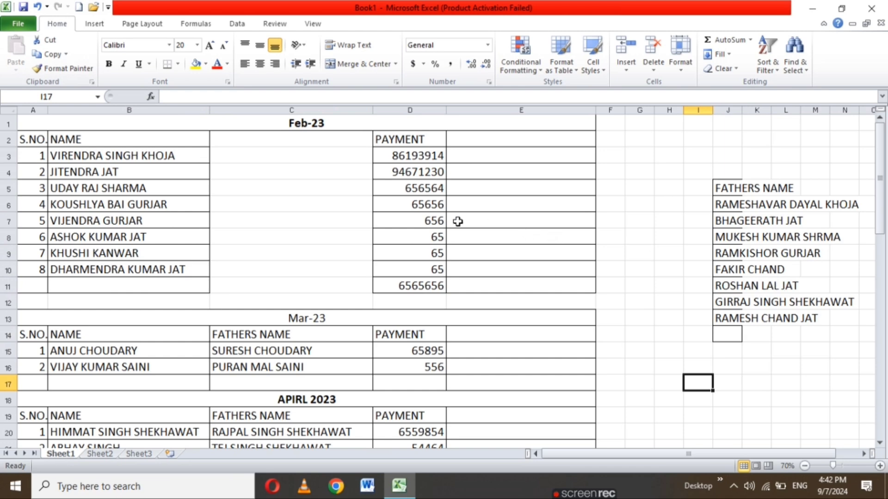
Step: Copy the payment 86193914 from D3 into I3 and autofit column I
click(276, 202)
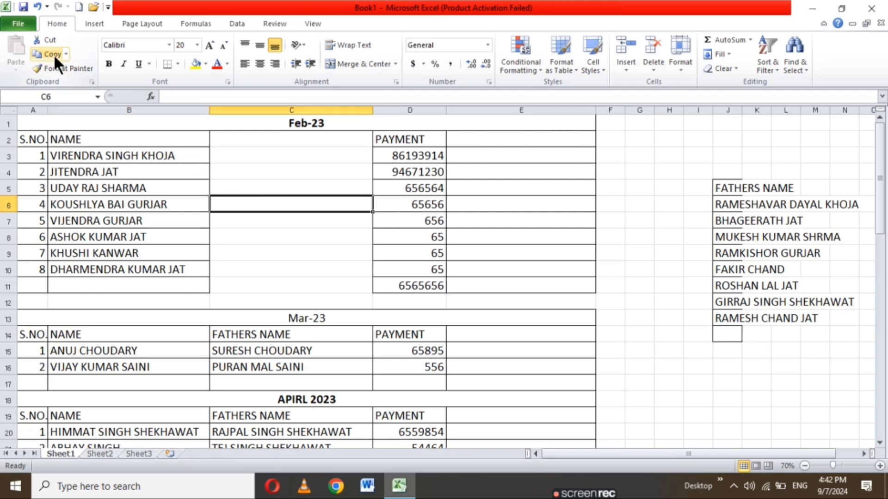
click(66, 54)
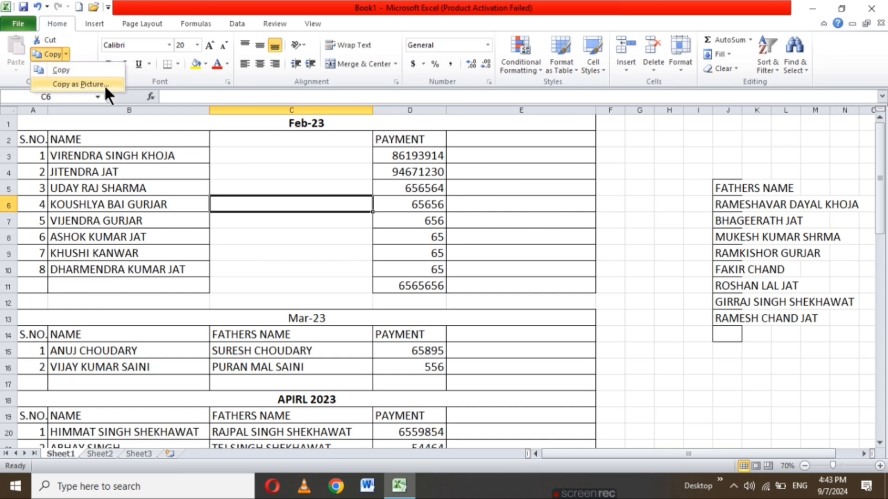
click(391, 152)
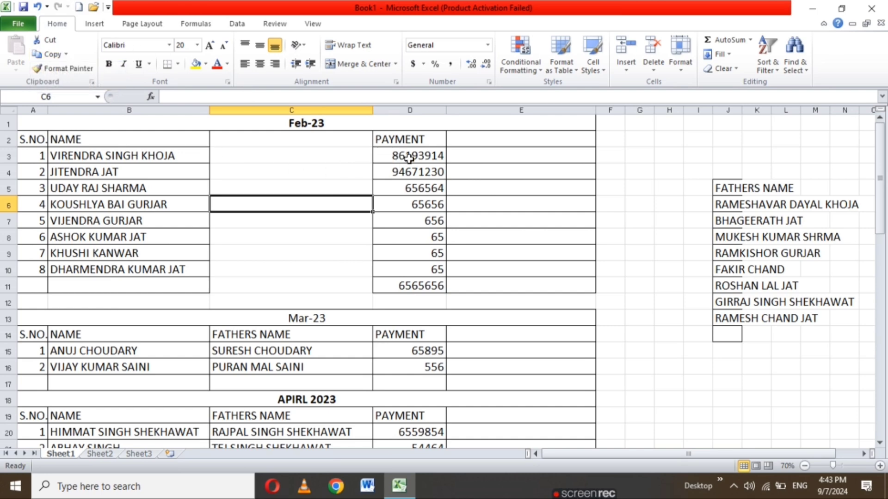
click(391, 151)
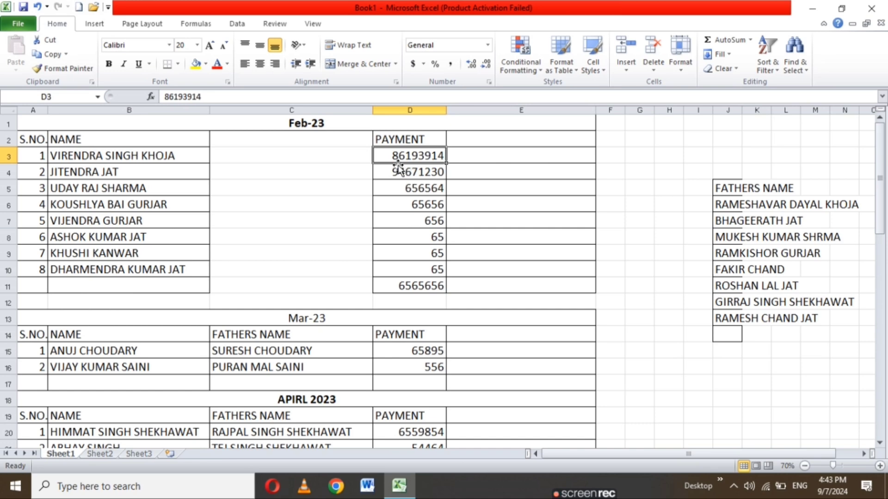
click(52, 58)
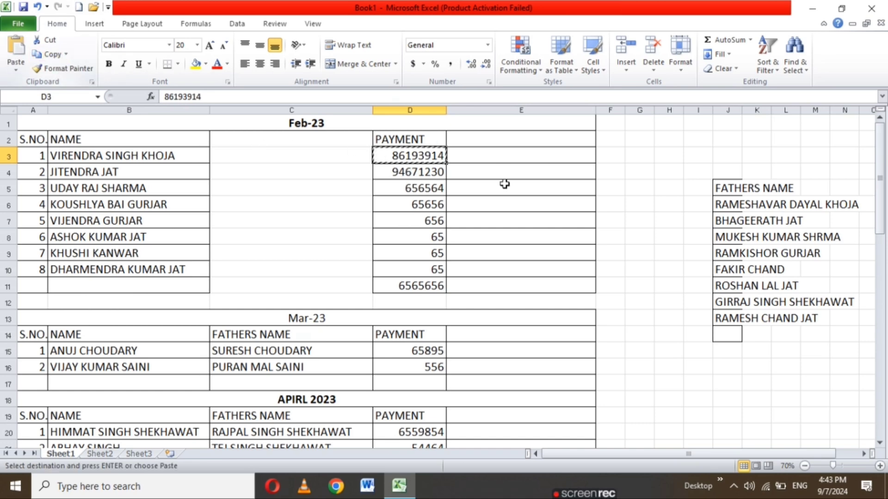
click(688, 155)
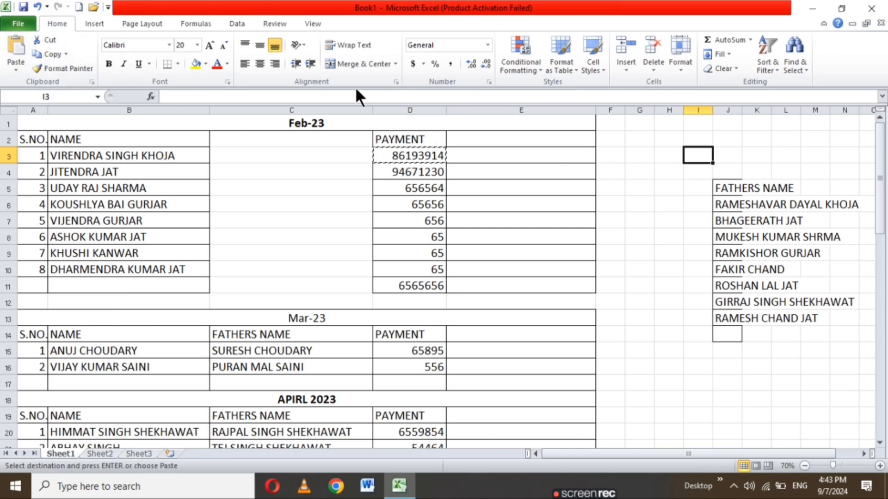
click(17, 51)
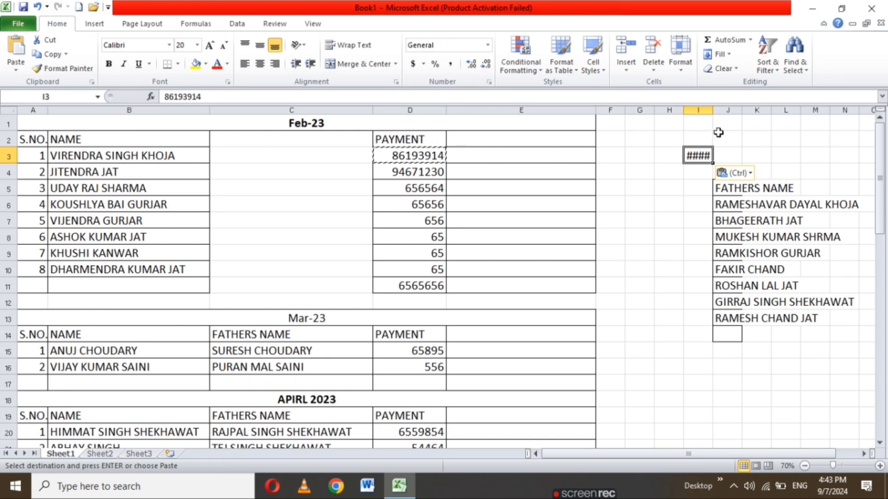
double_click(713, 110)
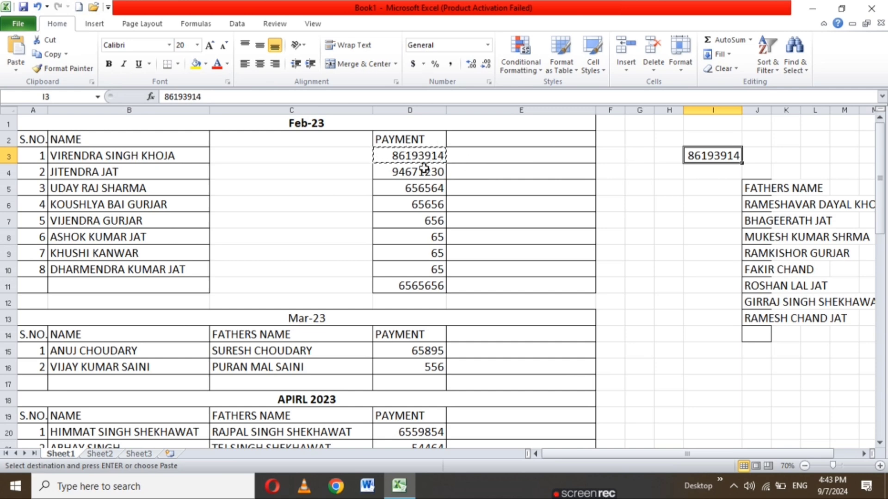
Step: Copy payments D4:D7 as a picture, paste it at H11, and drag it near G7
drag(422, 172, 423, 219)
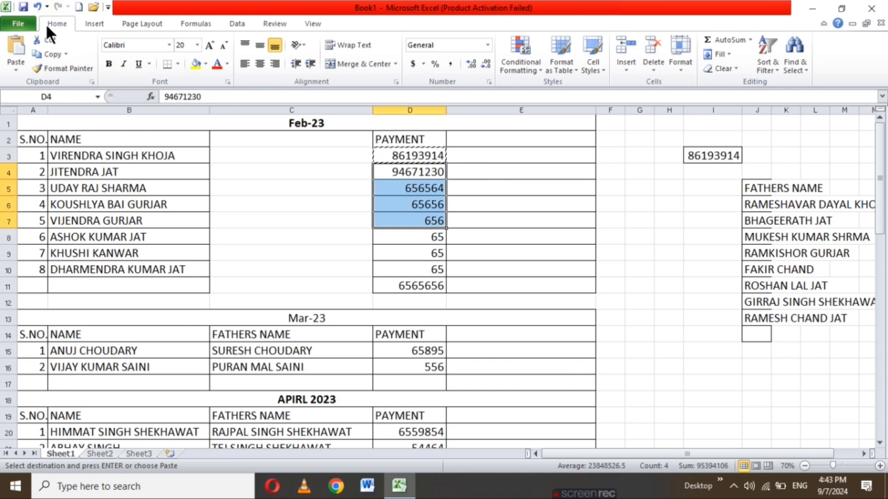
click(66, 53)
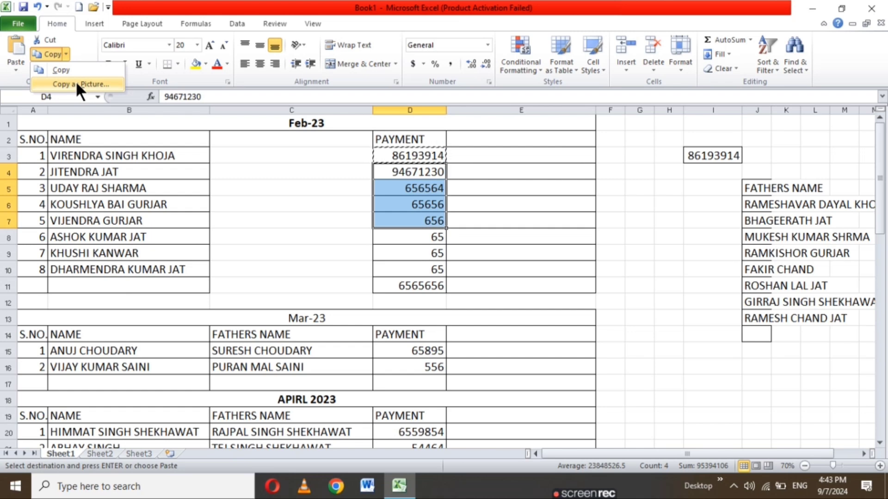
click(77, 83)
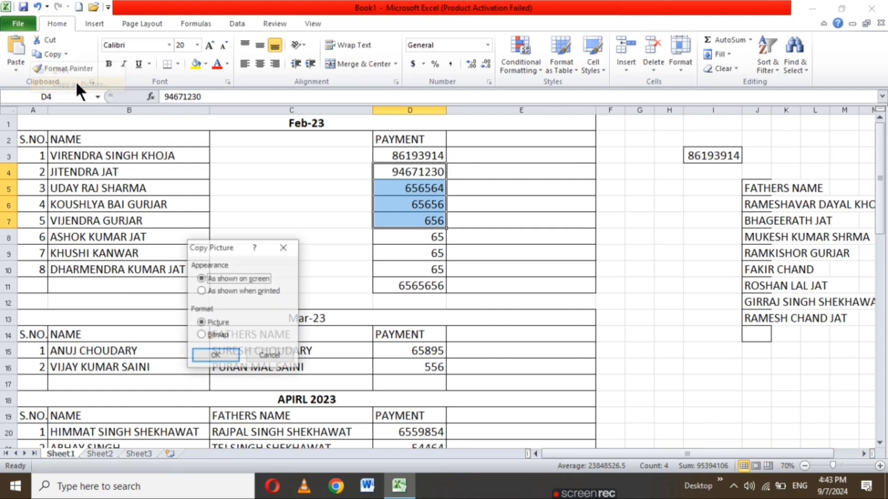
click(224, 357)
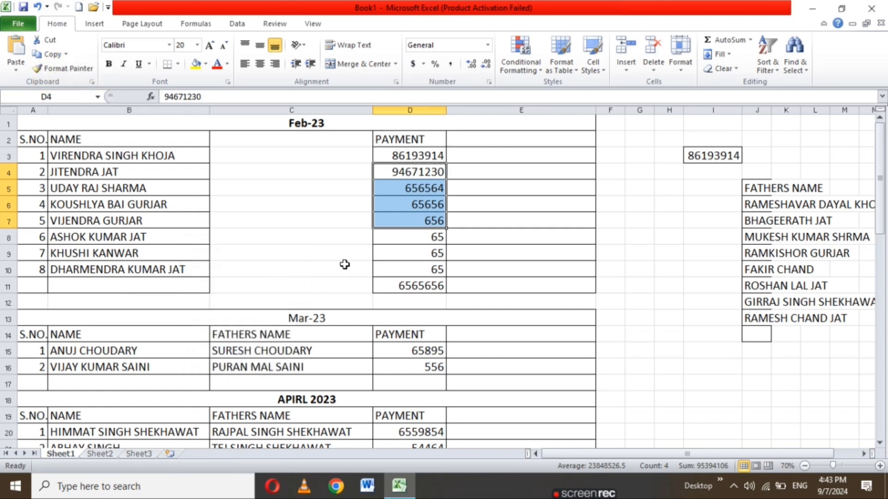
click(656, 286)
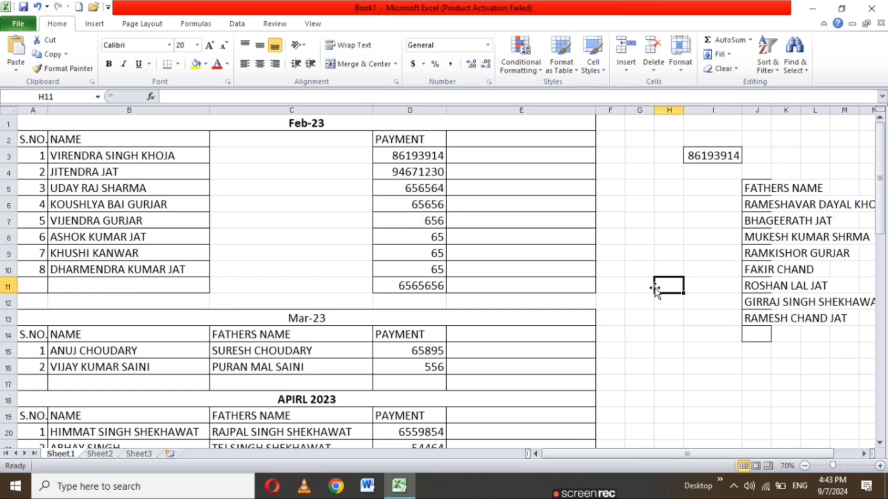
click(18, 47)
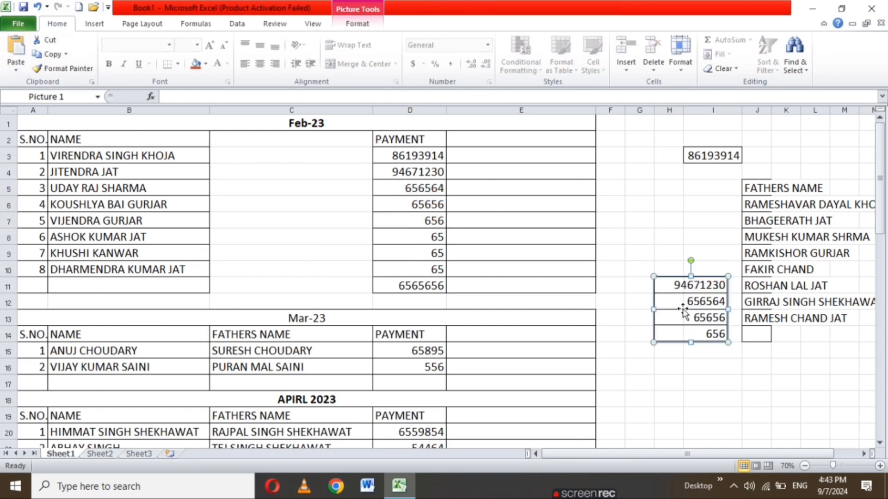
mouse_move(683, 310)
mouse_down()
mouse_move(653, 268)
mouse_move(330, 267)
mouse_up()
scroll(489, 258, down, 2)
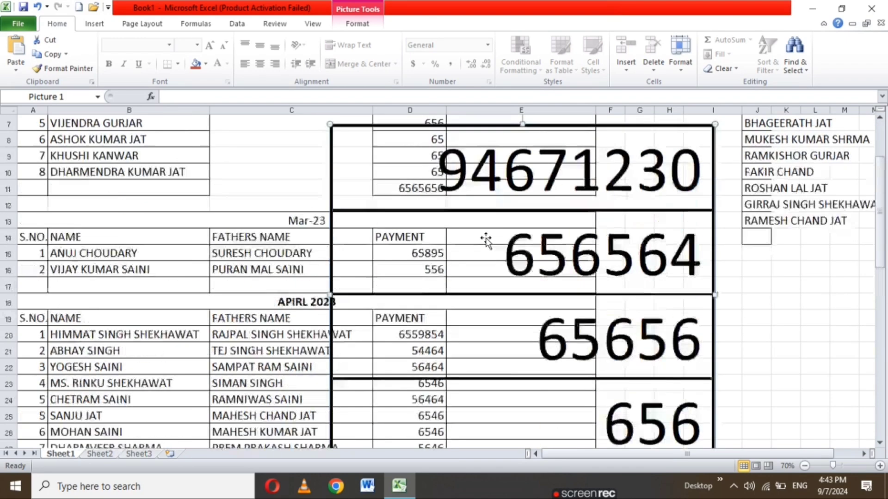
scroll(485, 240, up, 2)
Step: Give the payments picture a black-framed style and a brighter brightness/contrast preset
click(358, 23)
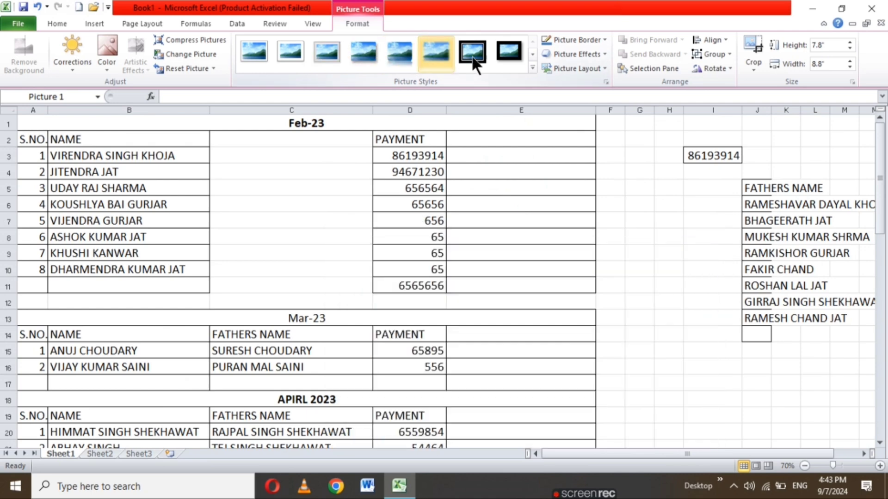
click(509, 58)
scroll(505, 152, down, 1)
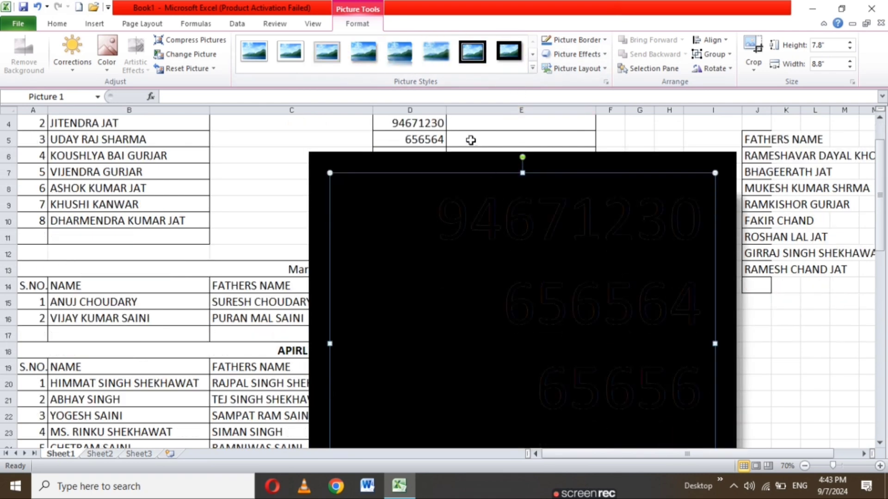
click(80, 46)
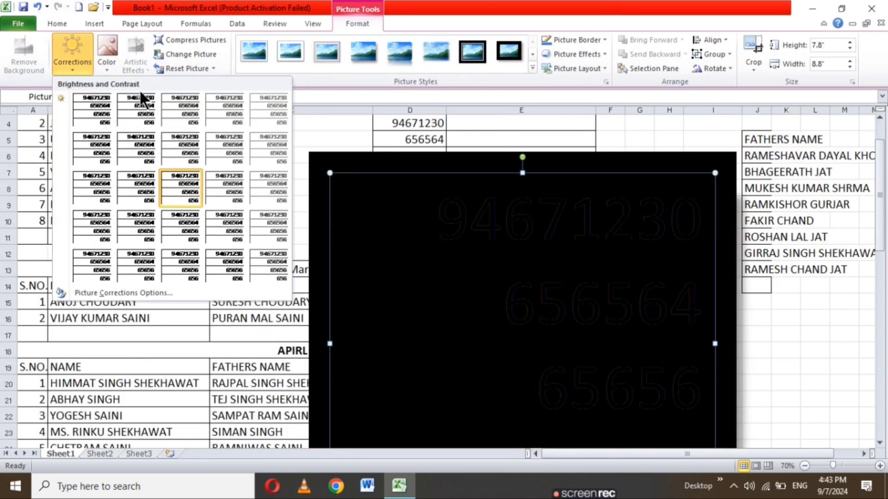
click(198, 144)
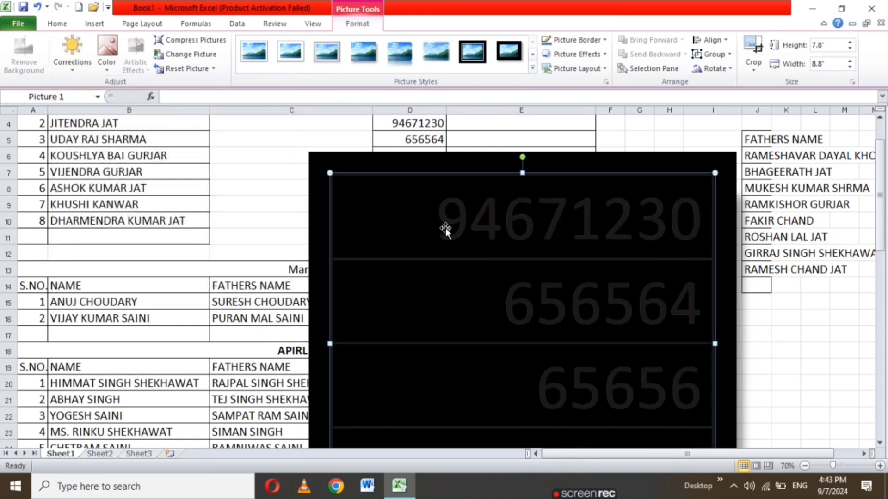
click(209, 53)
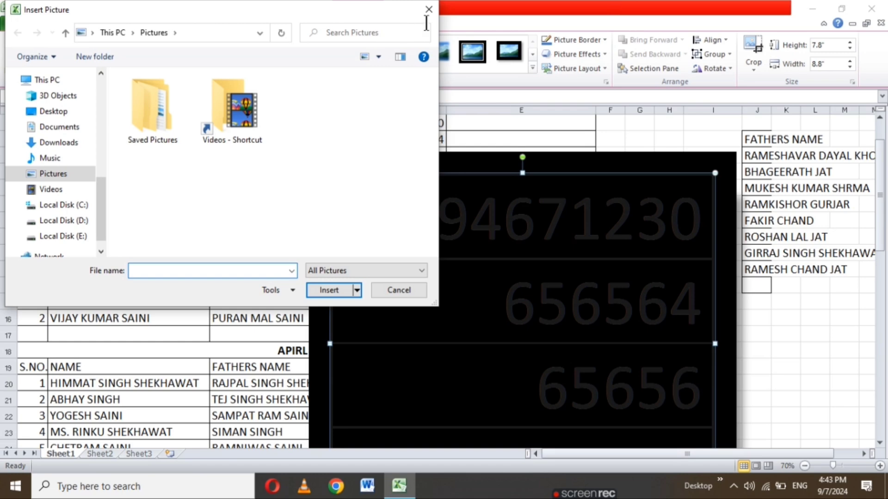
click(429, 10)
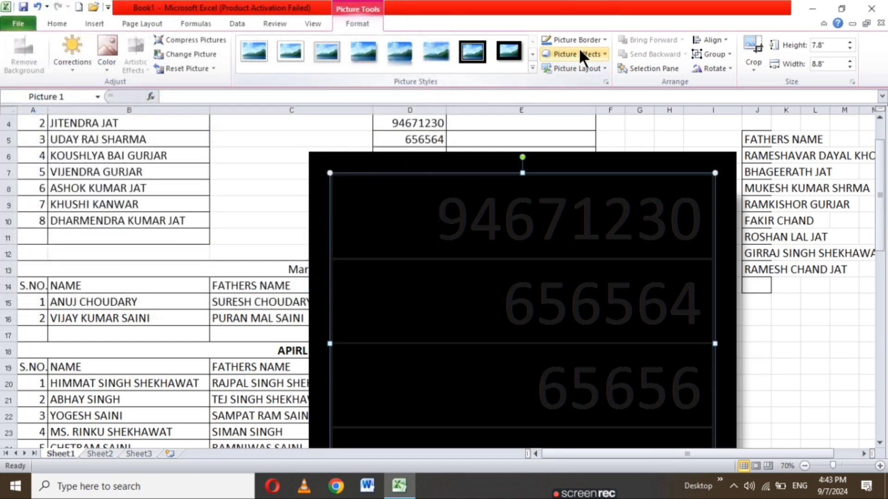
Step: Add a bevel effect to the picture, then cut it off the sheet
click(593, 54)
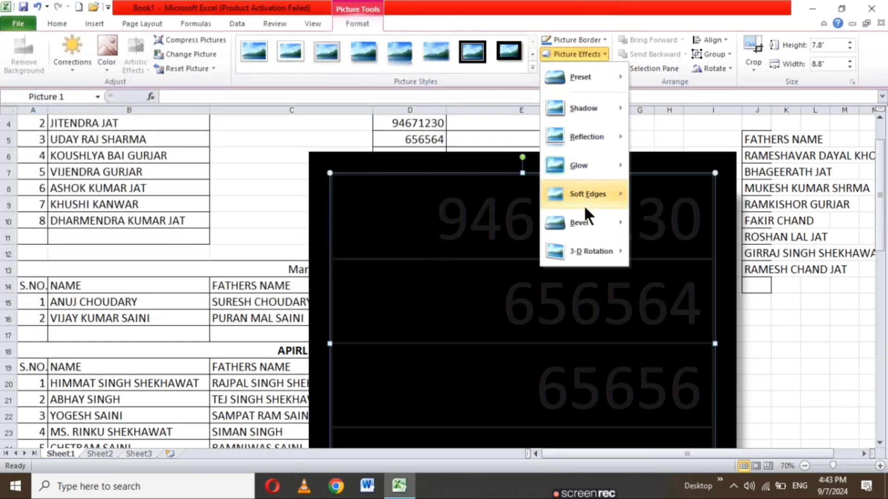
mouse_move(579, 223)
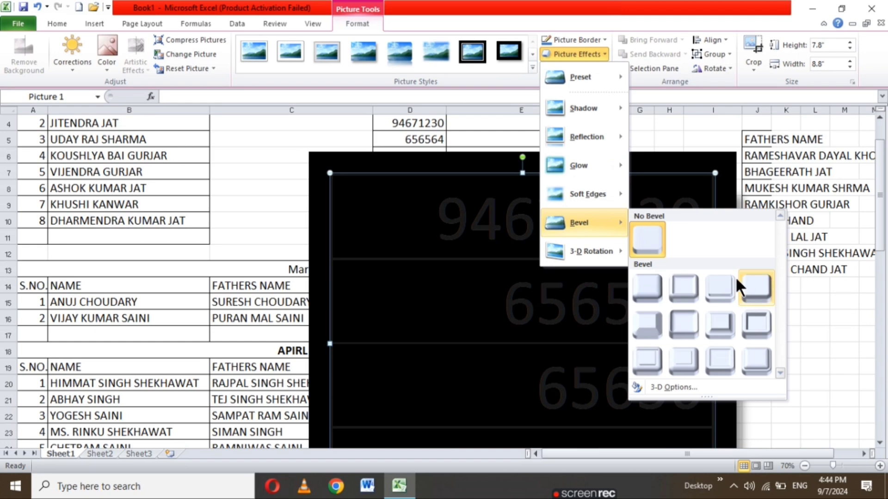
click(720, 287)
scroll(571, 233, down, 4)
scroll(571, 233, up, 4)
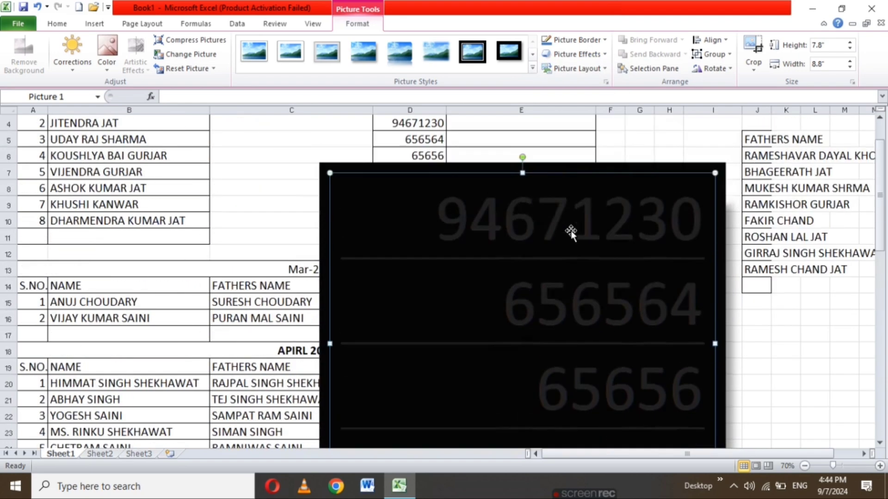
right_click(517, 206)
click(548, 214)
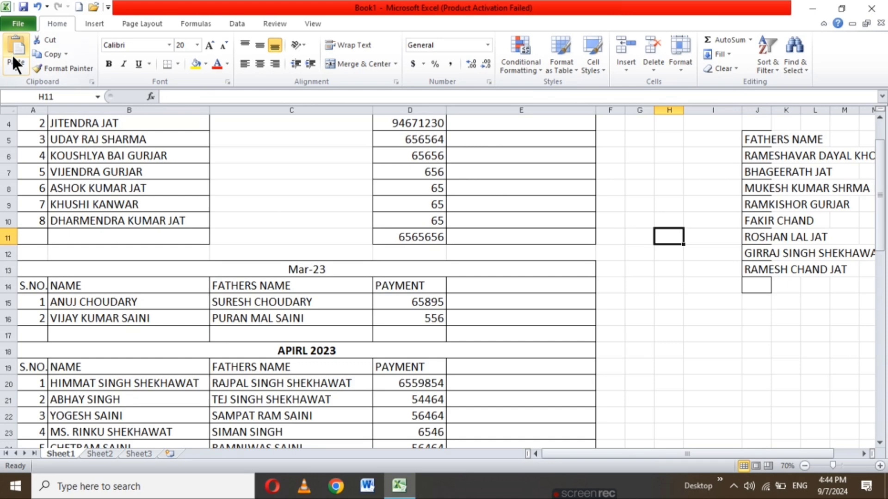
Step: Open Paste Special and cancel it without pasting the picture back
click(13, 70)
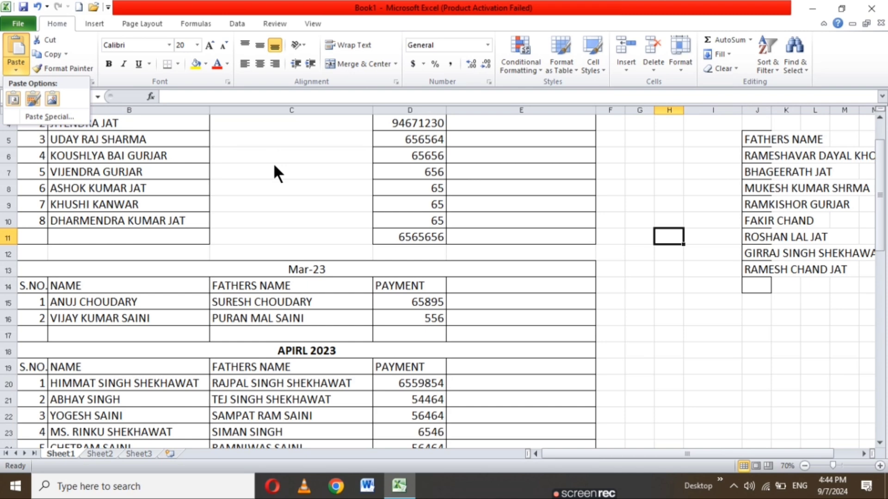
click(65, 115)
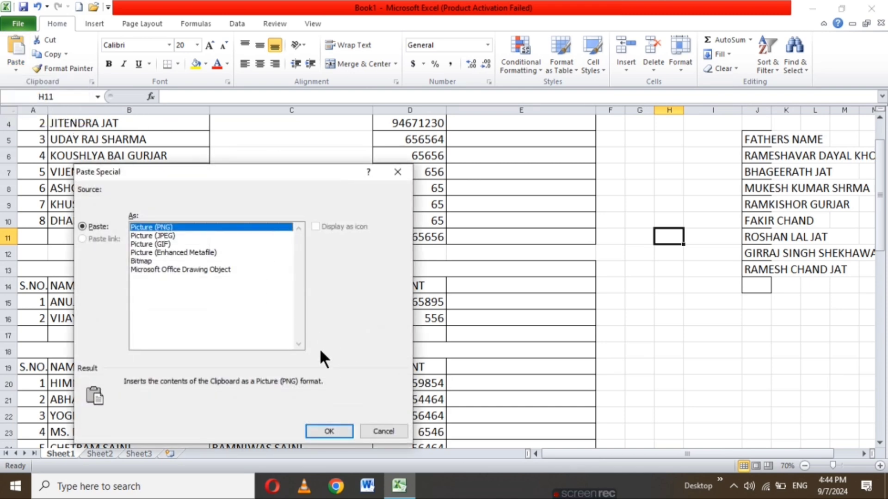
click(384, 431)
Step: Copy the Mar-23 payment 65895 from D15 and select H18 as the destination
click(668, 303)
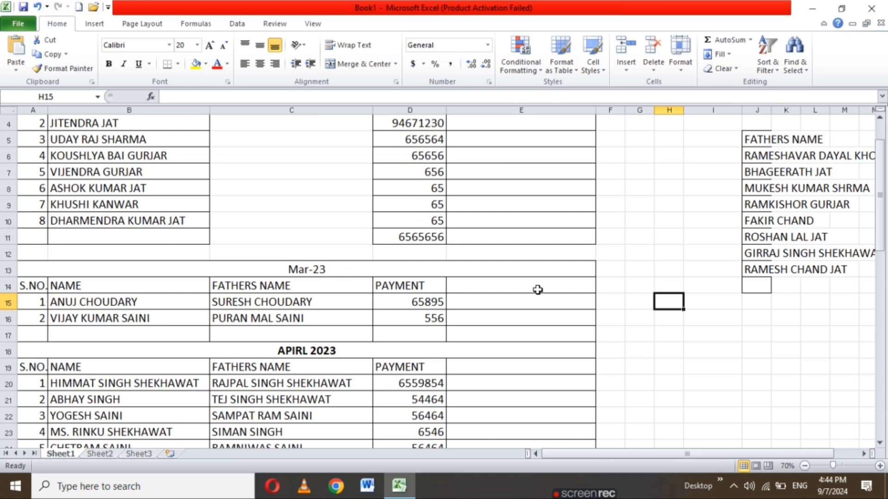
click(521, 299)
click(394, 305)
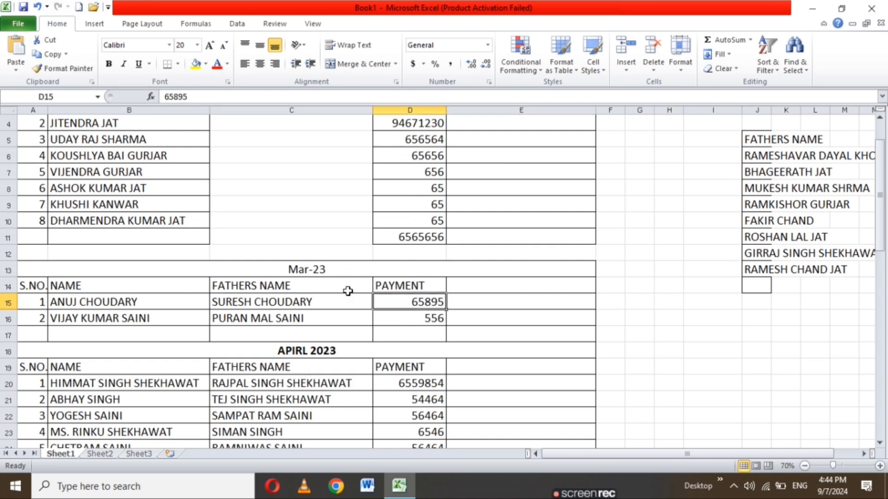
click(51, 54)
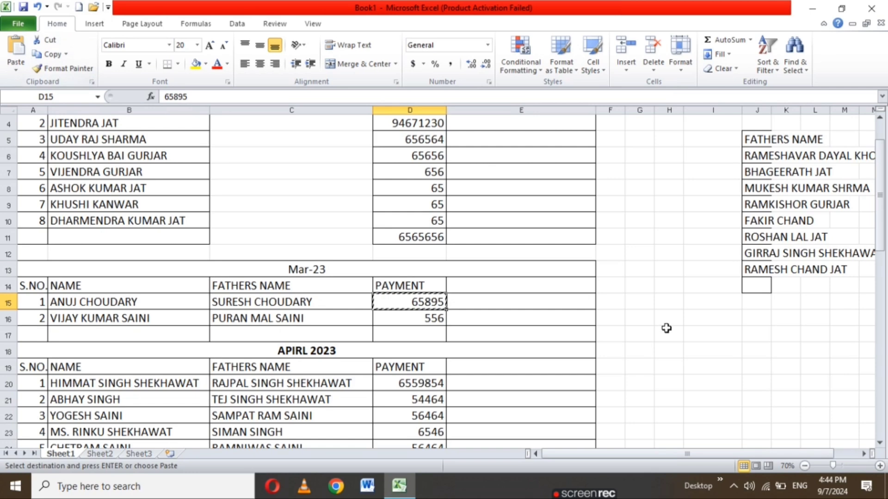
click(669, 350)
Step: Paste 65895 into H18 via Paste Special with All, then autofit column H
click(9, 65)
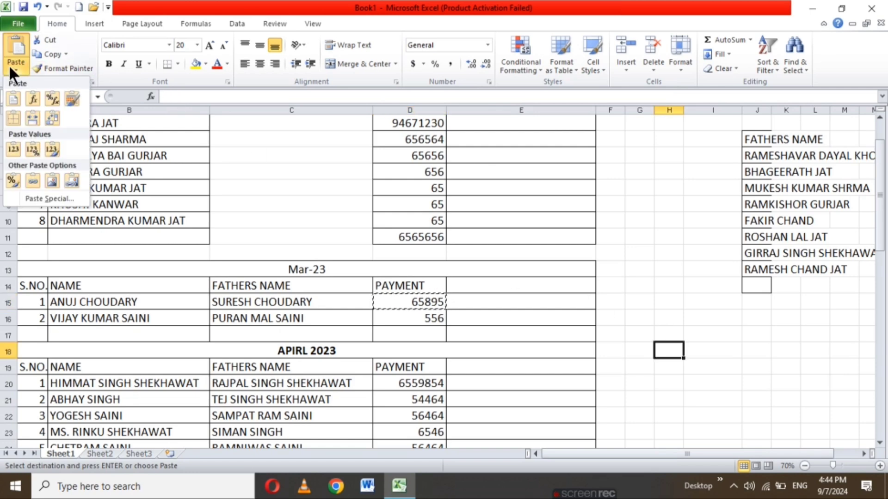
click(52, 198)
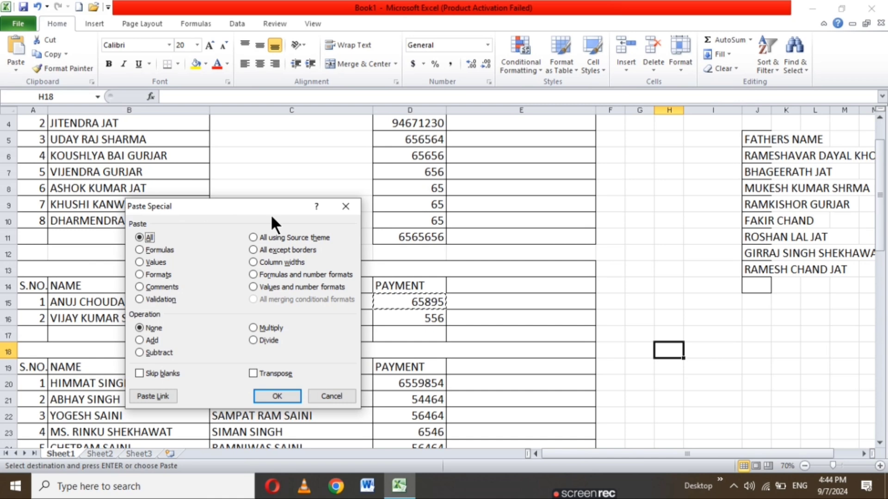
drag(266, 207, 251, 132)
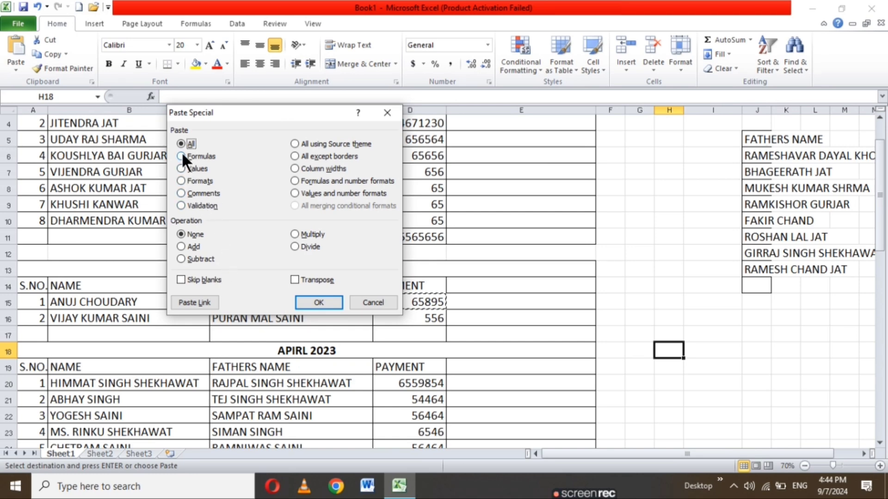
click(323, 305)
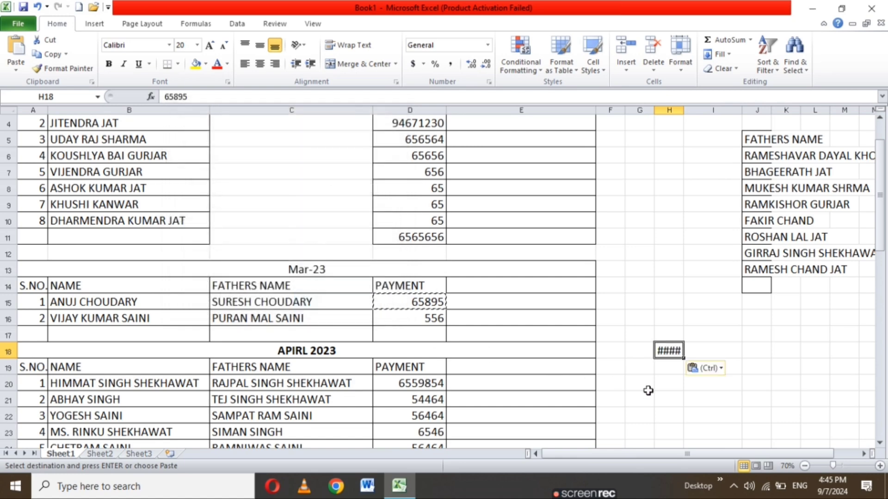
double_click(684, 110)
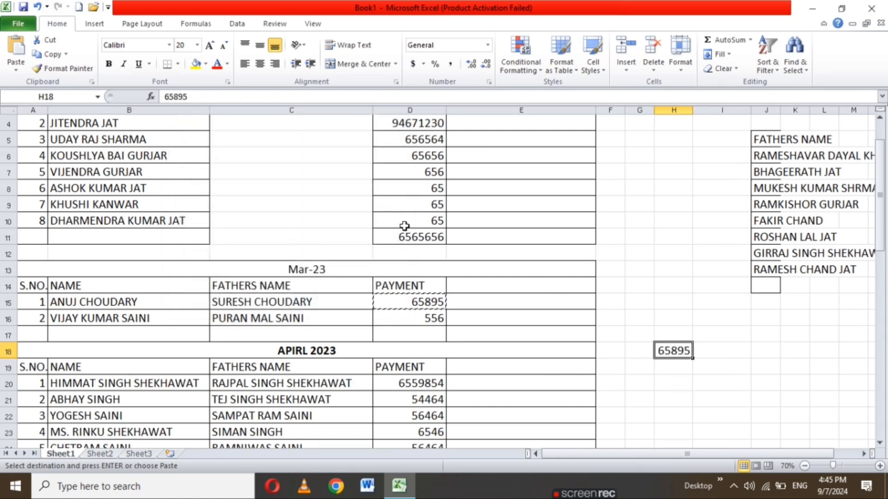
scroll(412, 238, up, 1)
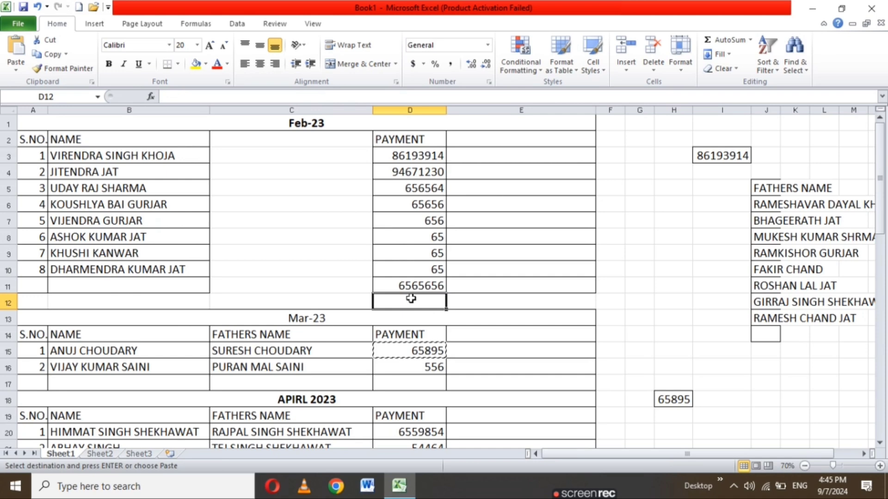
Step: AutoSum the Feb-23 payments into D12 as =SUM(D3:D11), giving 188153871
drag(404, 154, 412, 303)
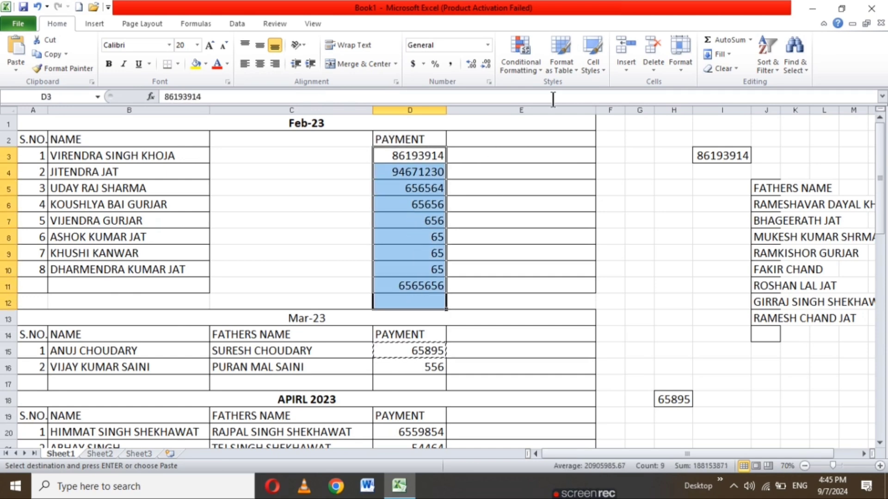
click(719, 37)
click(529, 282)
click(422, 301)
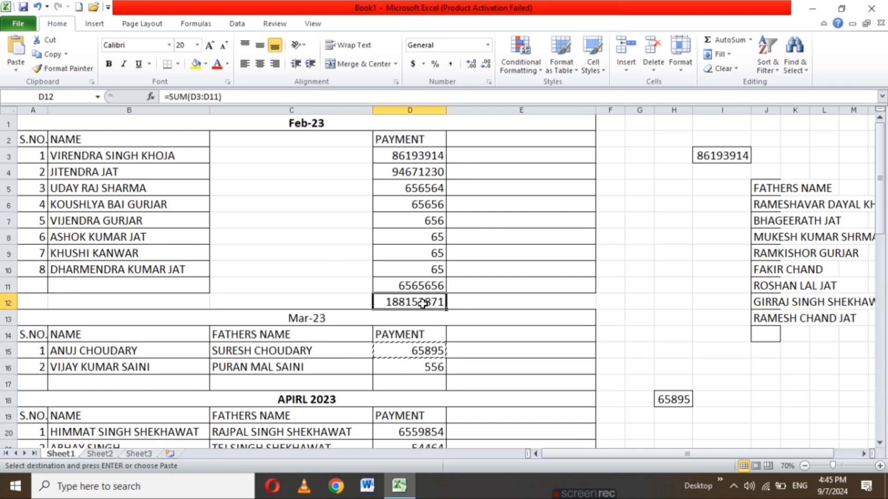
click(474, 301)
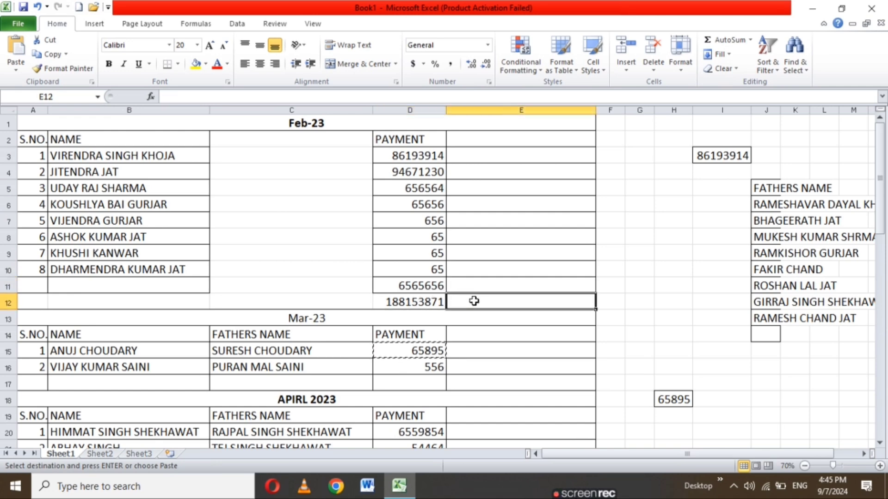
scroll(550, 289, down, 1)
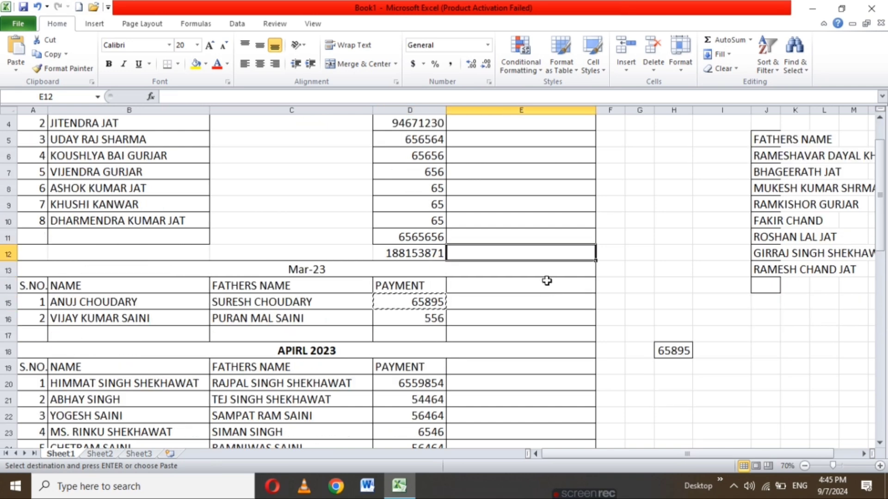
click(423, 333)
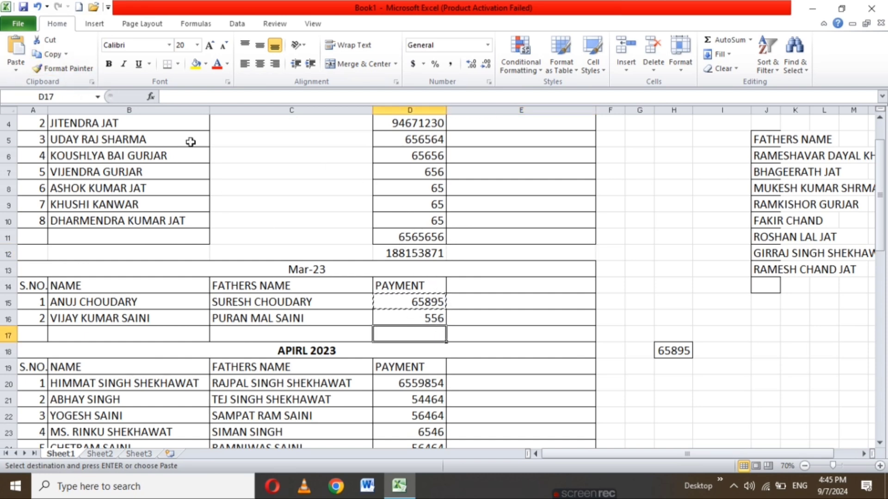
Step: Paste the copied 65895 into D17 using Paste Special with Formulas
click(17, 67)
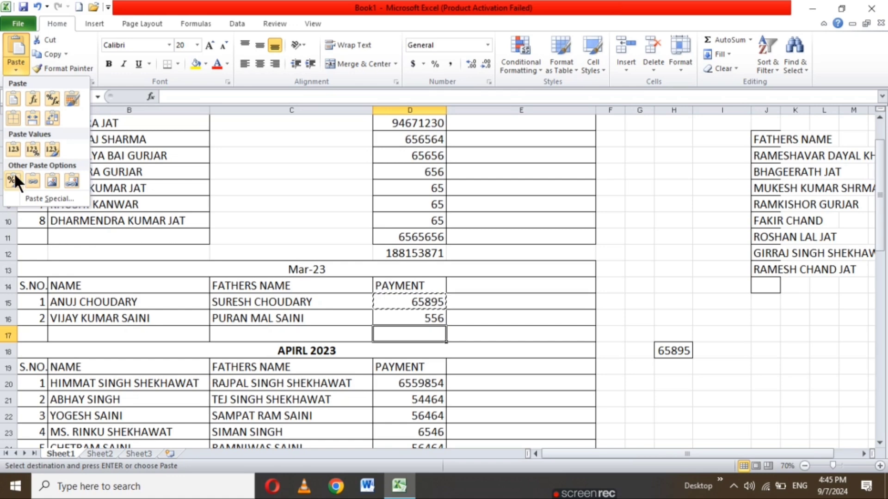
click(46, 198)
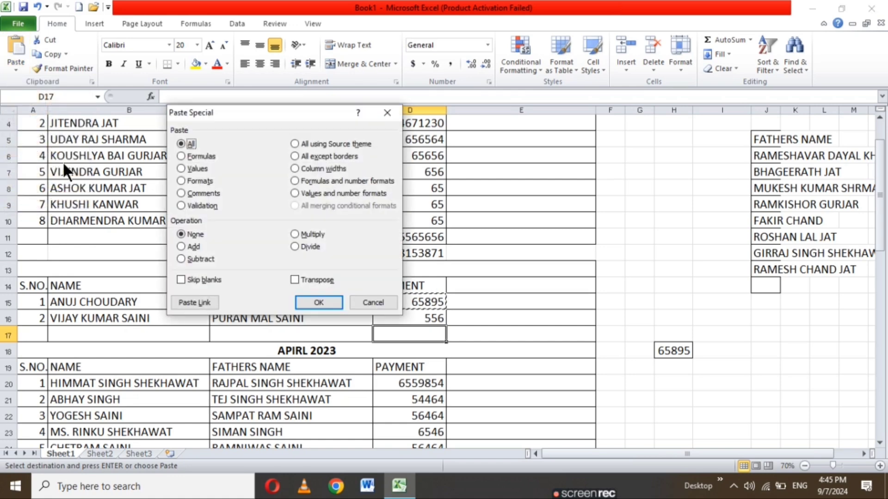
click(181, 156)
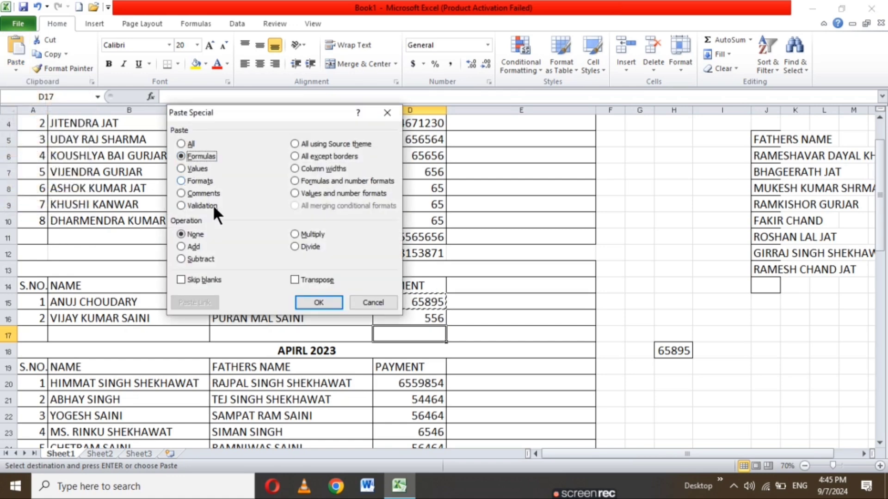
click(318, 303)
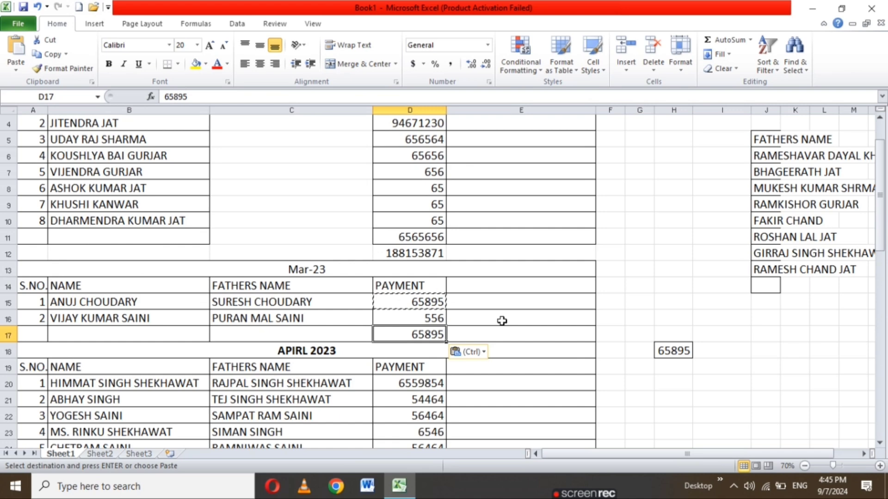
scroll(481, 290, down, 2)
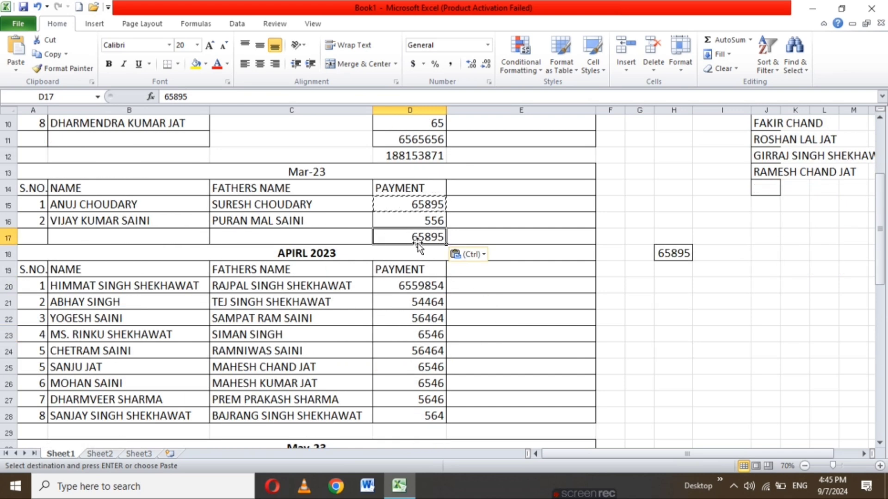
drag(236, 237, 439, 248)
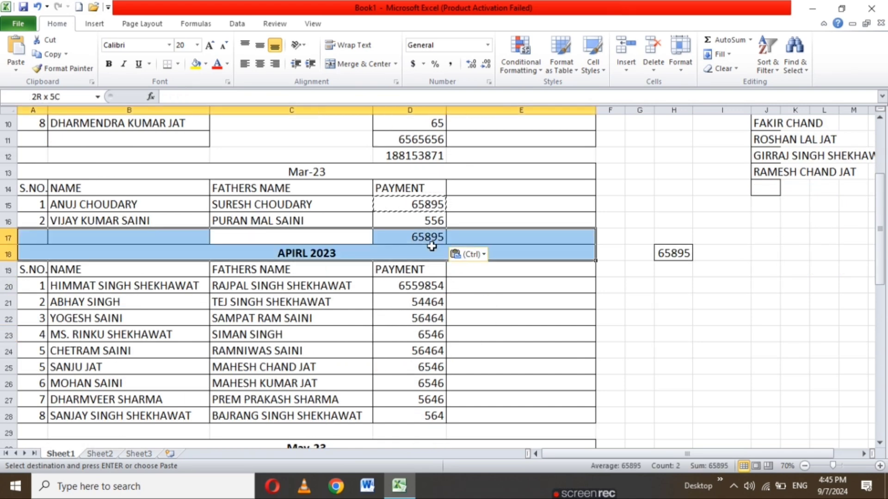
scroll(492, 345, down, 3)
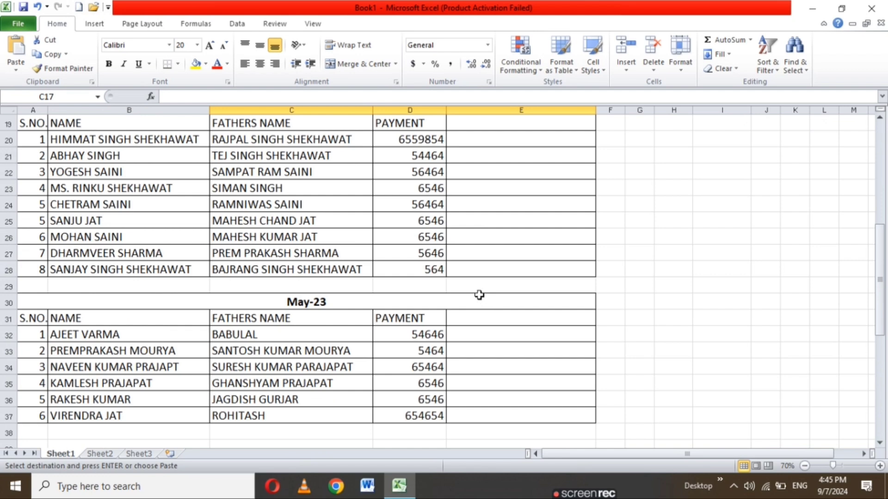
Step: Paste 65895 into D29 as Formulas only, then copy the 65895 in D17
click(416, 287)
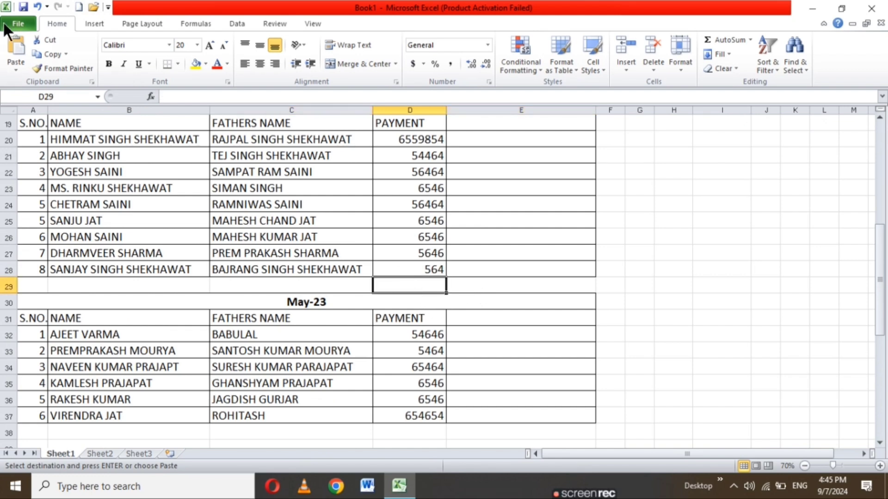
click(24, 68)
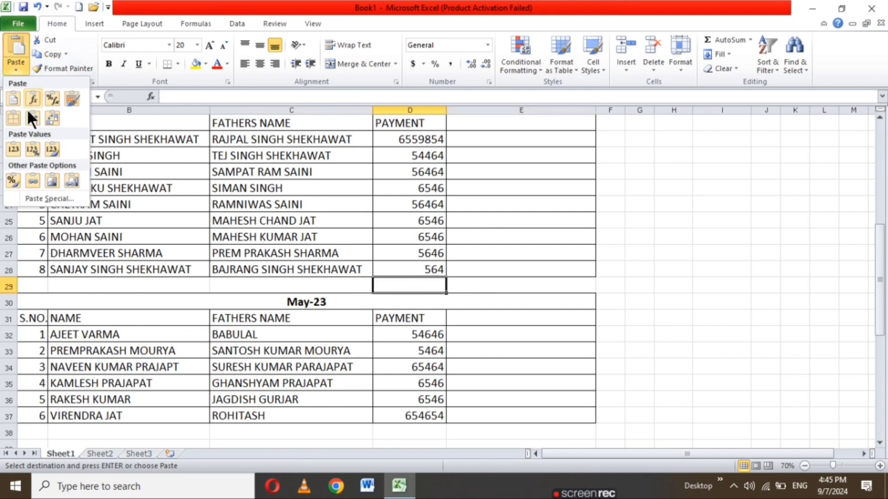
click(58, 196)
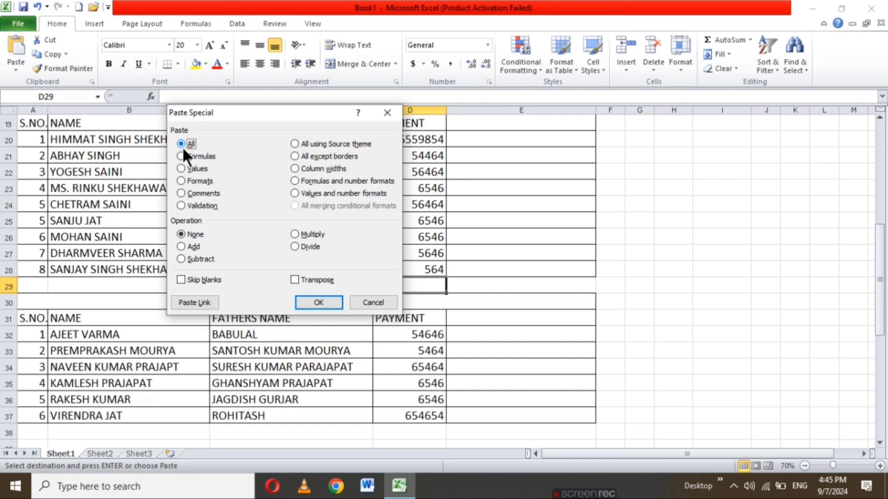
click(186, 155)
click(311, 302)
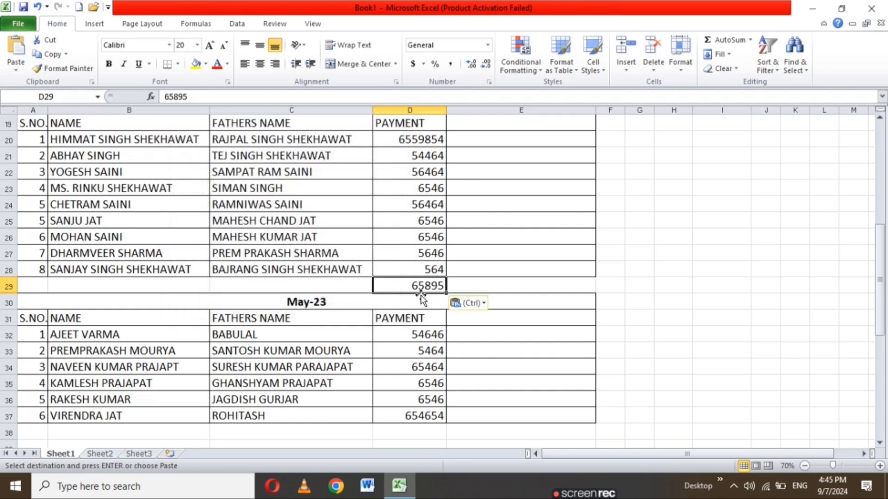
scroll(418, 291, down, 2)
scroll(418, 286, up, 2)
scroll(418, 285, up, 1)
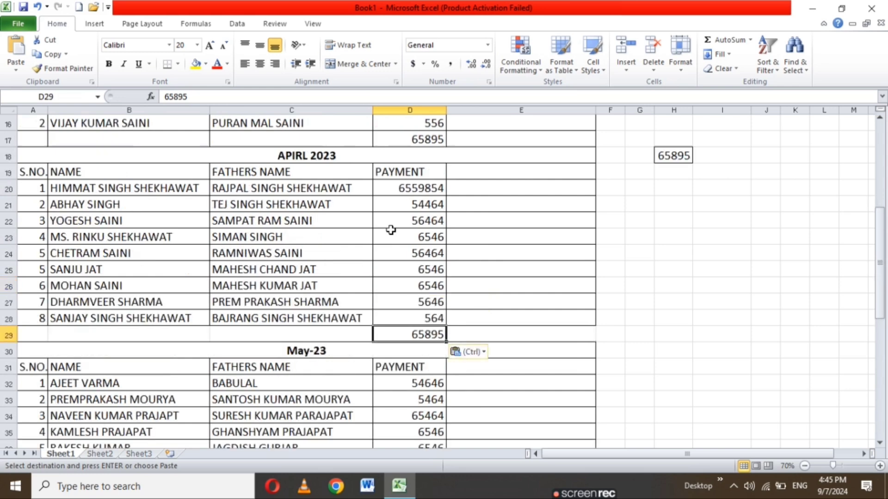
scroll(393, 232, up, 3)
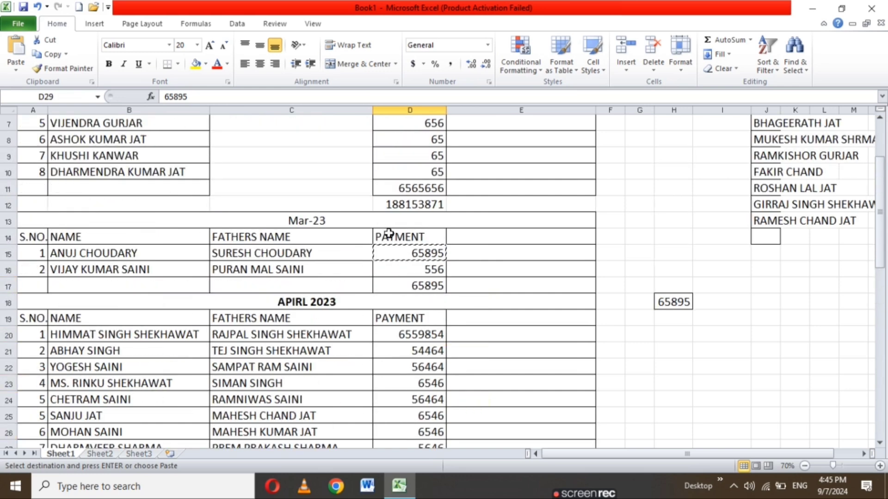
click(427, 292)
click(50, 54)
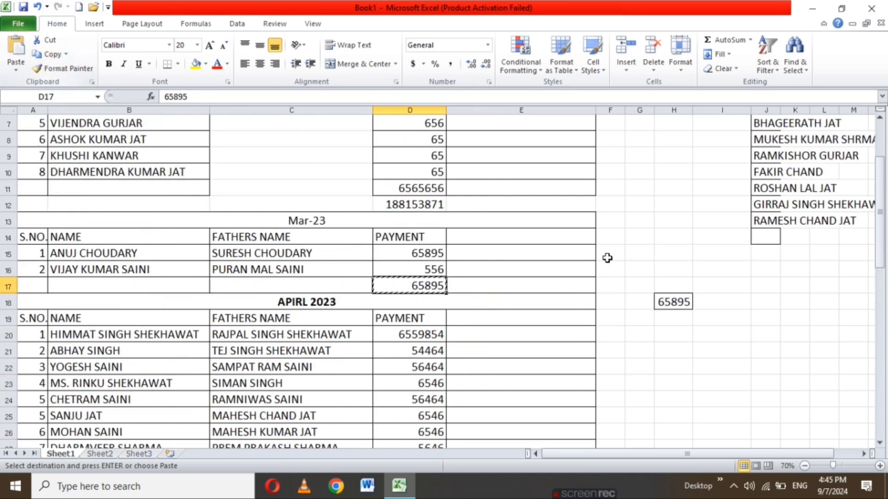
Step: Paste 65895 into G11 as Values only and widen column G slightly
click(637, 195)
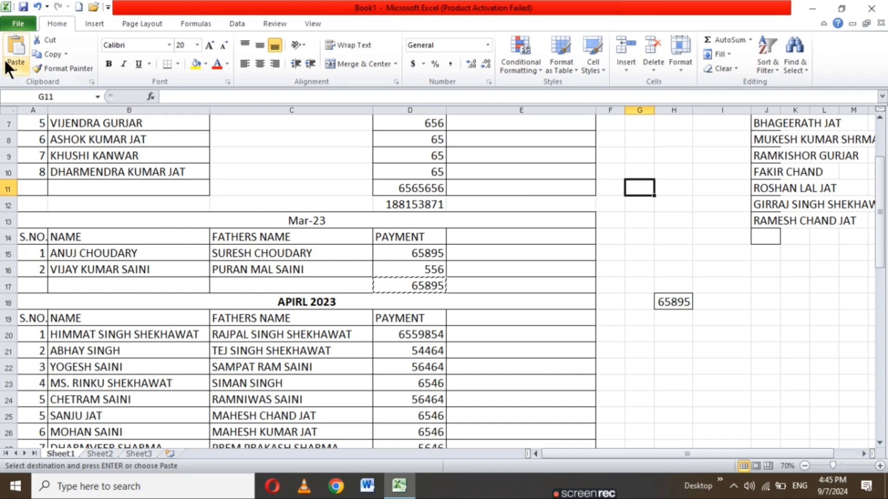
click(14, 67)
click(65, 199)
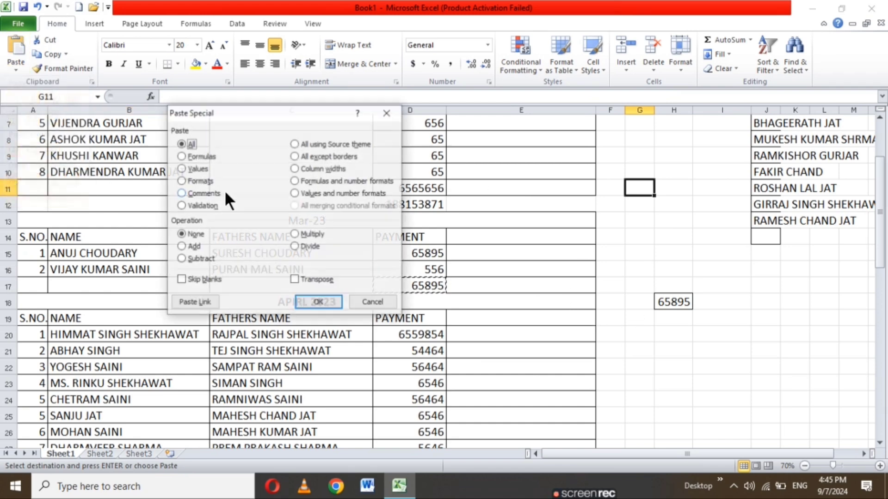
click(187, 168)
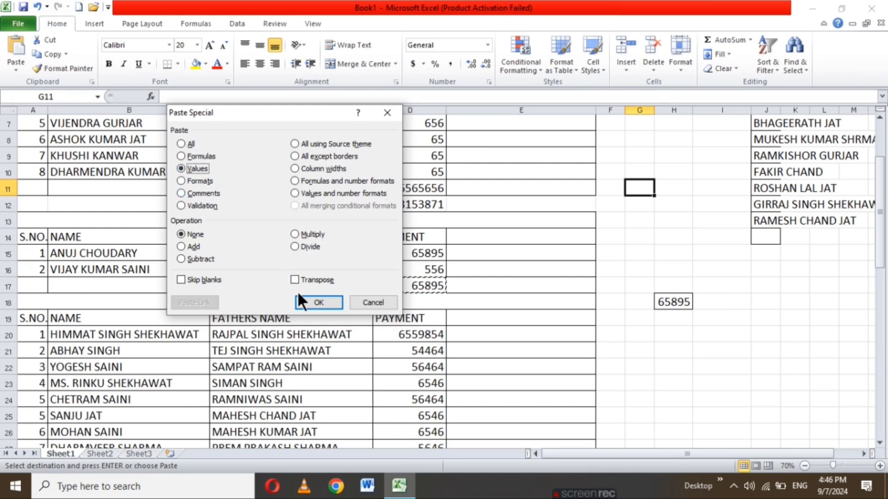
click(324, 302)
drag(653, 113, 664, 113)
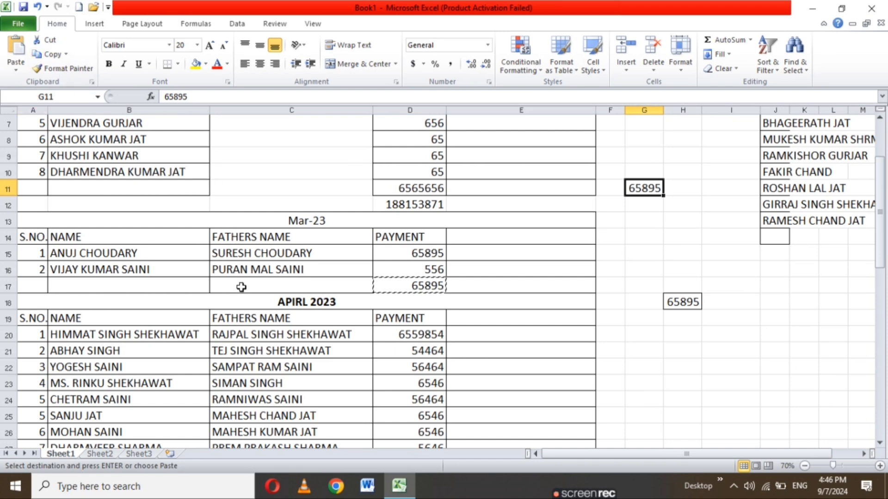
Step: Reopen Paste Special and cancel it without pasting
click(13, 69)
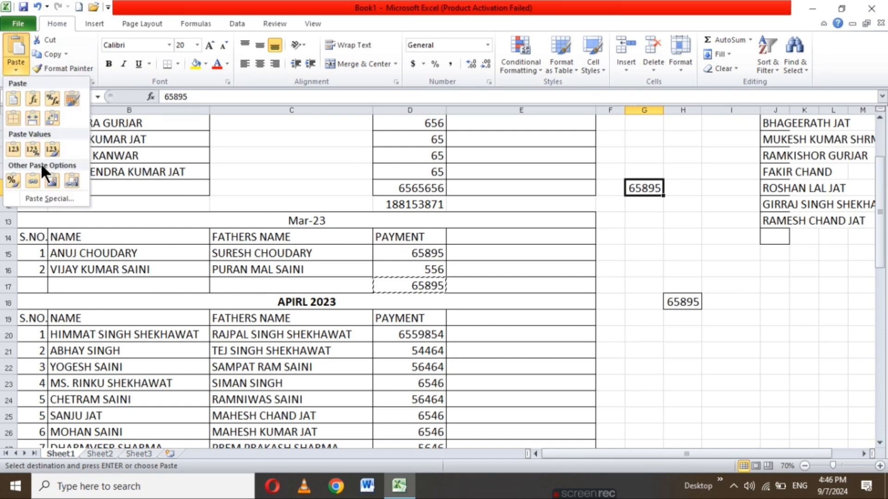
click(40, 199)
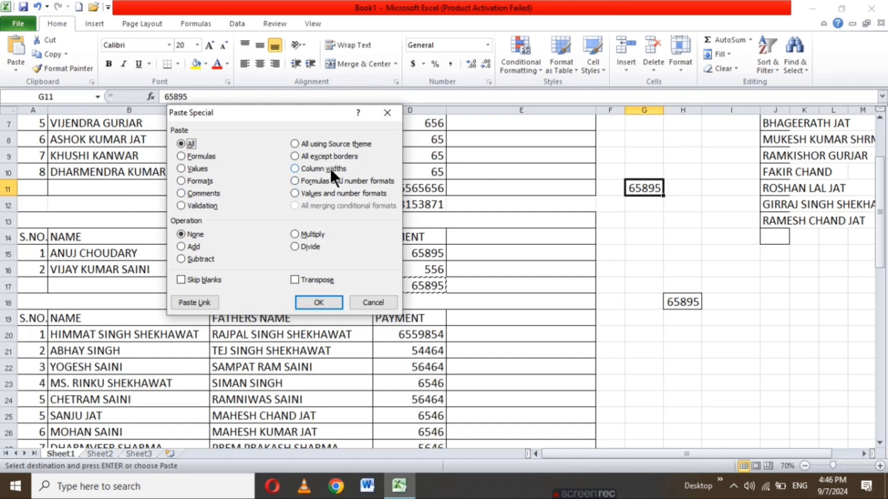
click(363, 300)
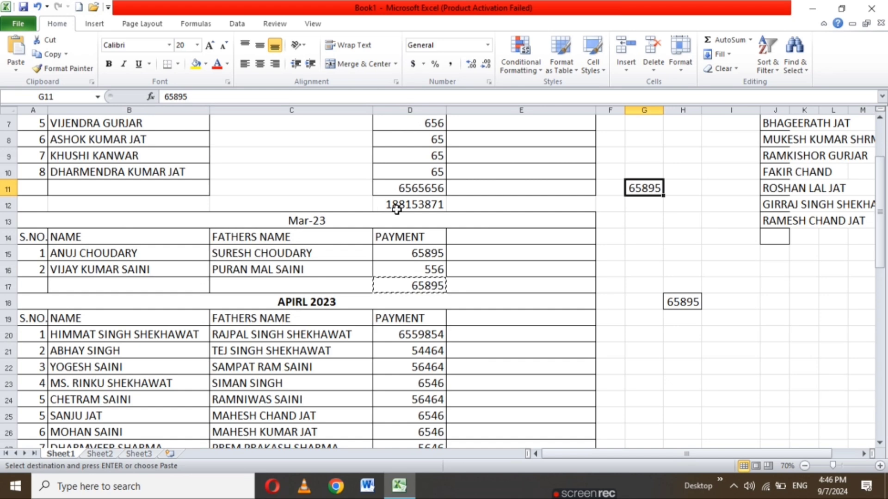
scroll(299, 183, up, 1)
scroll(301, 179, up, 1)
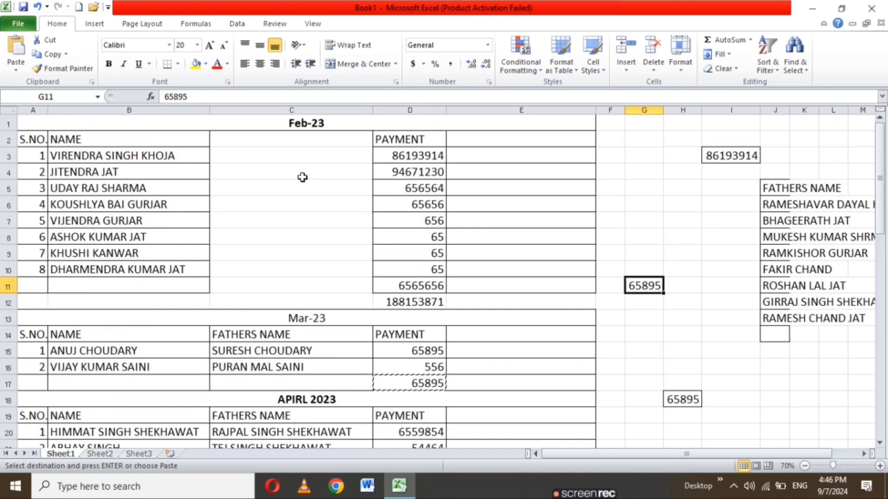
Step: Copy the merged Feb-23 title cell and paste only its column widths at I17
click(283, 124)
click(45, 55)
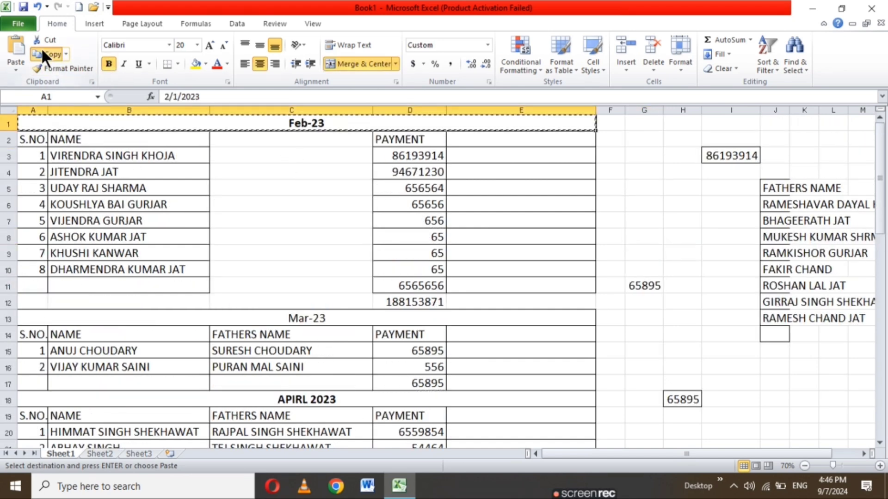
click(705, 376)
click(16, 69)
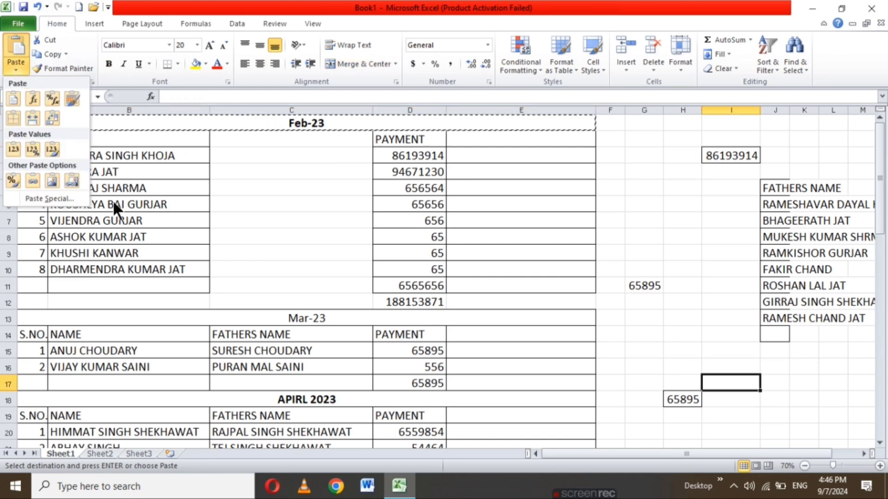
click(61, 200)
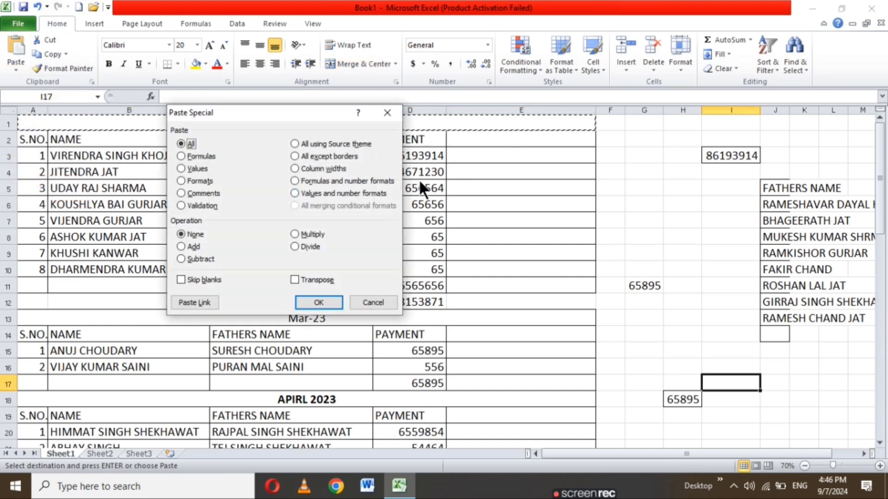
click(324, 168)
click(325, 303)
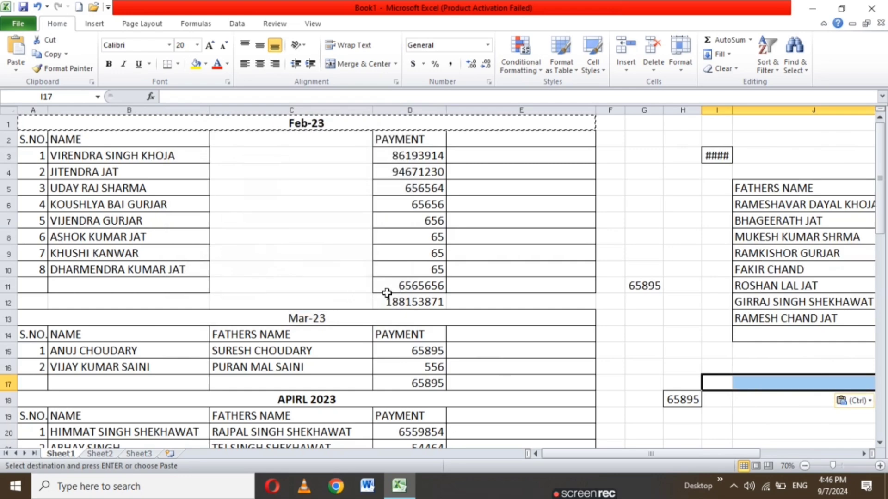
Step: Check the widened columns I to M by selecting cells around row 17 and reviewing paste options
scroll(462, 305, down, 2)
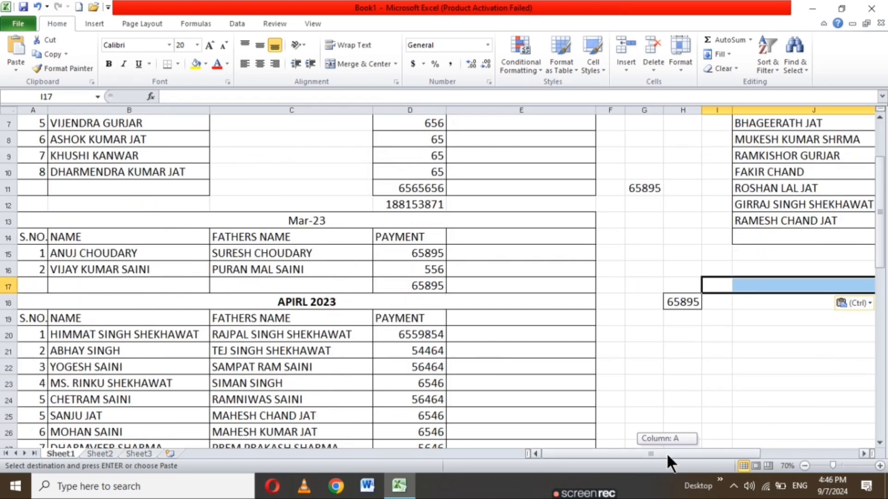
drag(667, 454, 749, 454)
click(593, 316)
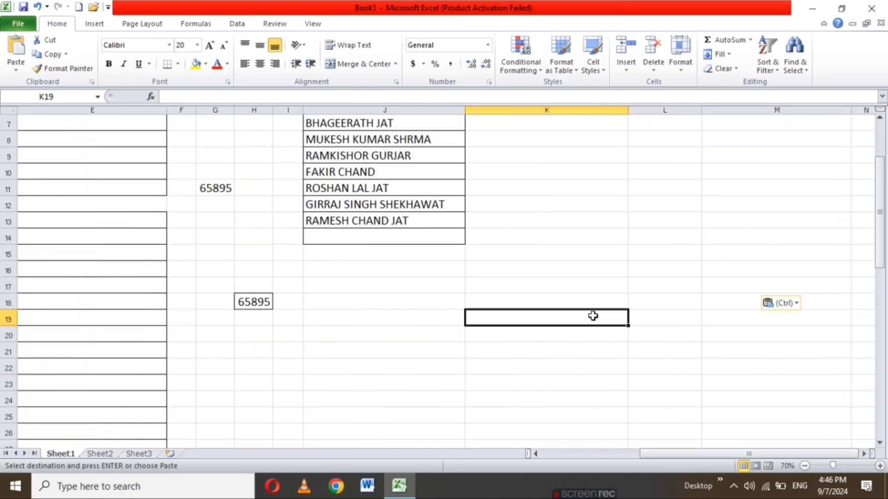
click(577, 287)
drag(360, 285, 639, 287)
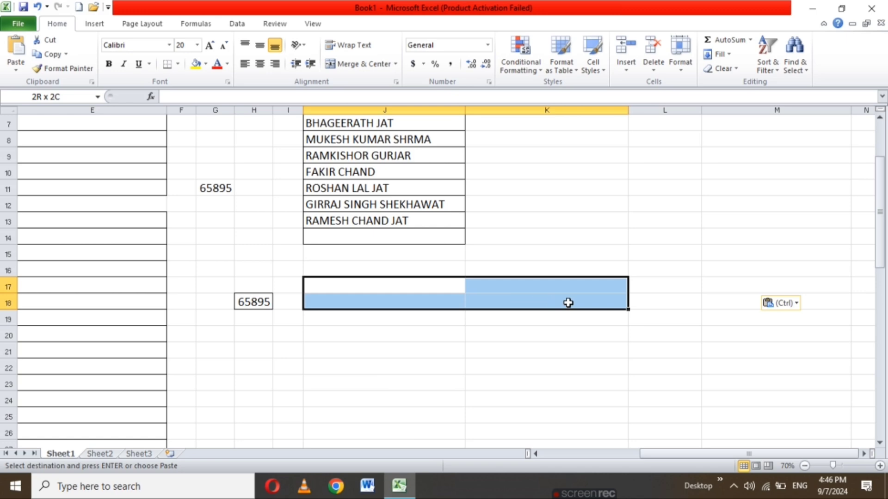
click(568, 348)
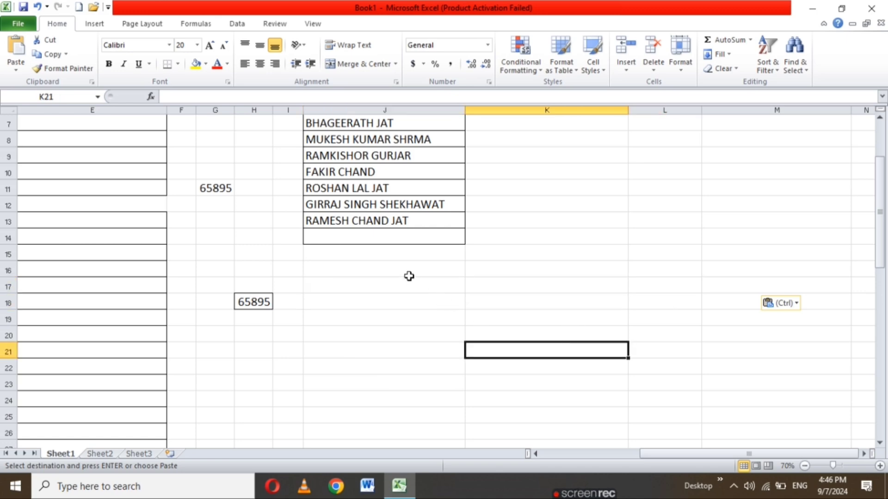
click(573, 273)
scroll(446, 258, up, 2)
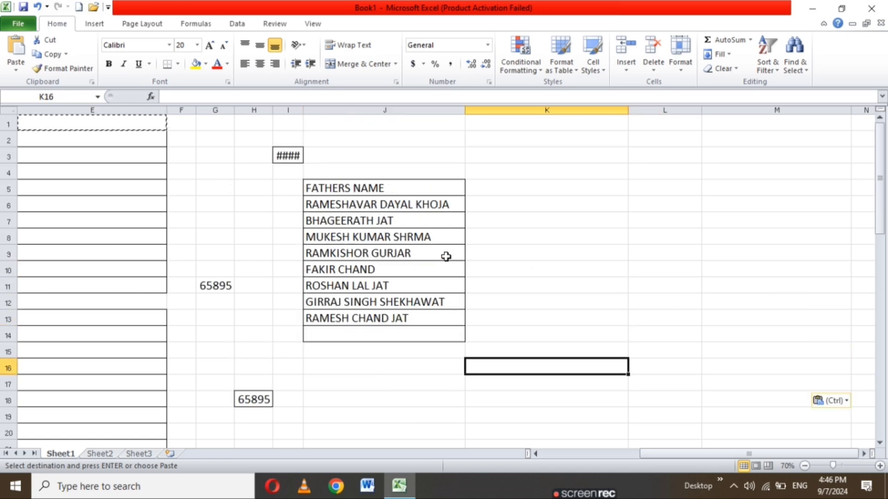
scroll(446, 256, down, 2)
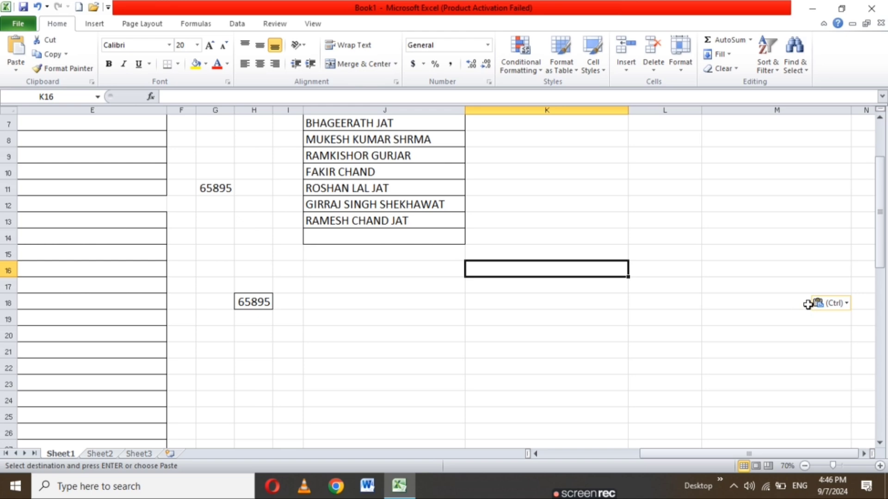
click(838, 304)
scroll(385, 238, up, 2)
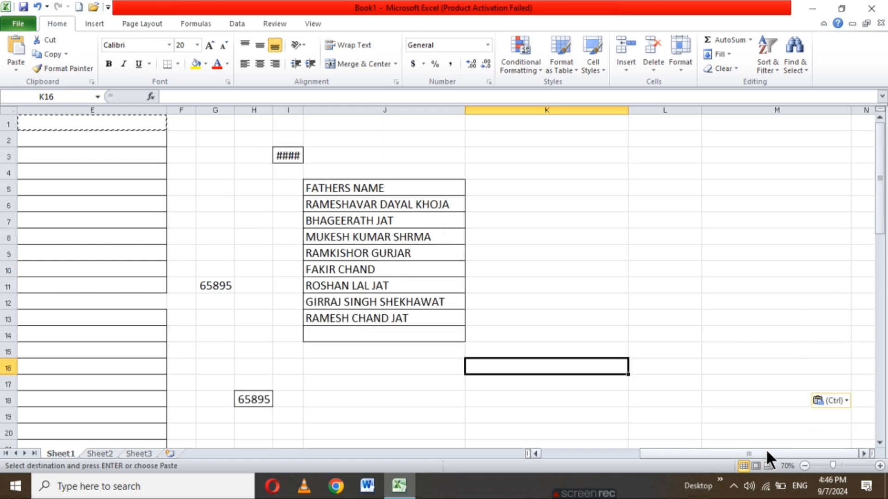
drag(766, 455, 632, 462)
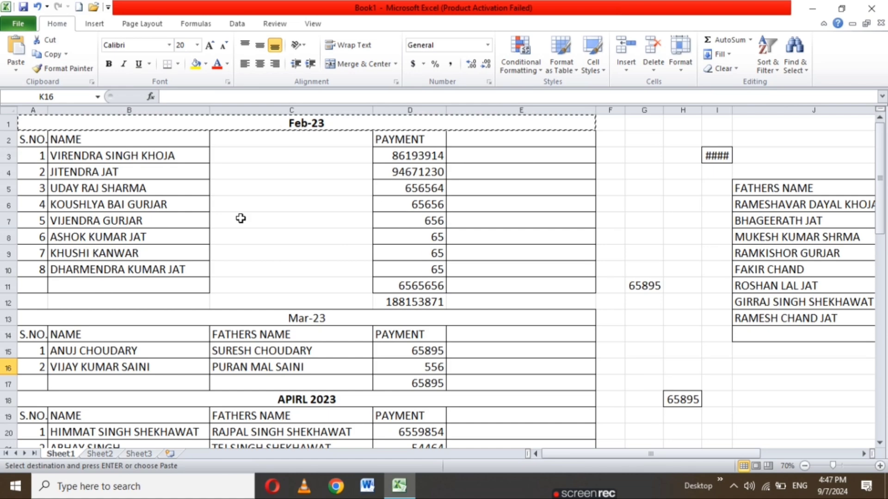
Step: Jump down the sheet with Ctrl+Down to the Jul-23 table
key(Down)
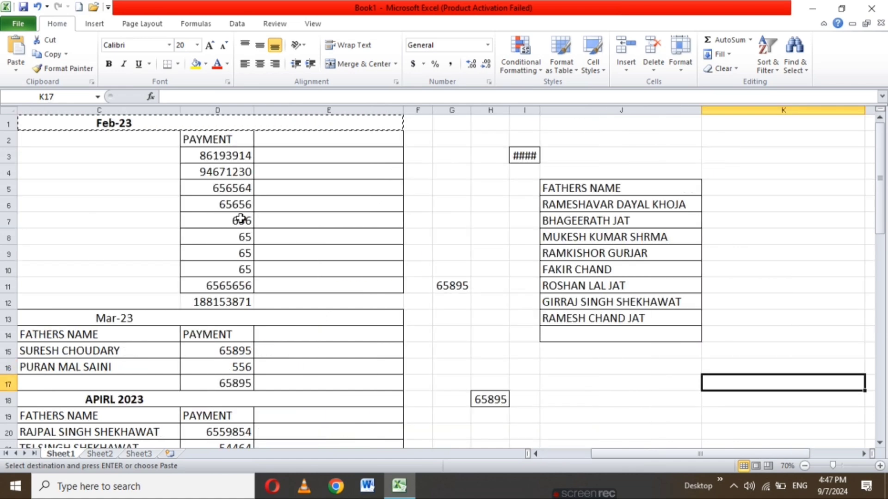
key(Down)
key(Down)
key(Down)
key(Down)
key(Down)
key(Down)
key(Down)
key(Down)
key(Down)
key(Down)
key(Down)
key(Down)
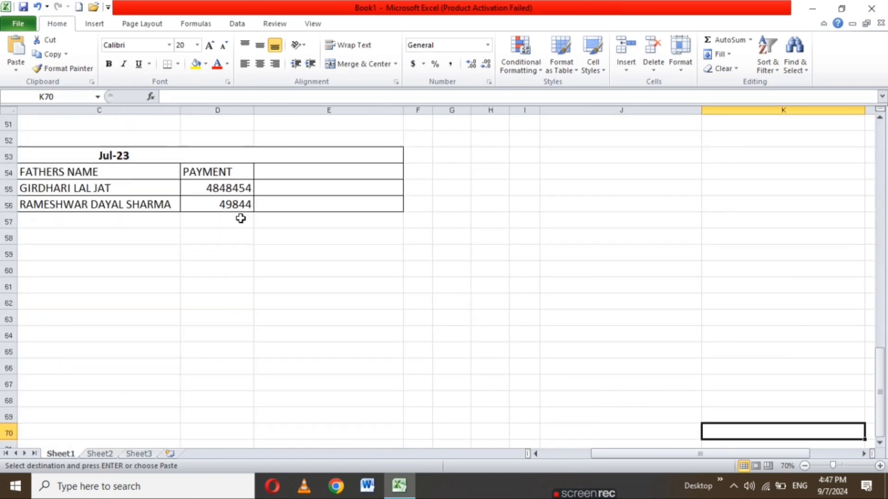
key(Down)
key(Down)
key(Down)
key(Down)
key(Down)
key(Down)
key(Down)
key(Down)
key(Down)
Step: On Sheet2, make the FATHERS NAME and PAYMENT cells C2:D4 bold, italic and yellow-filled
key(ctrl+Page_Down)
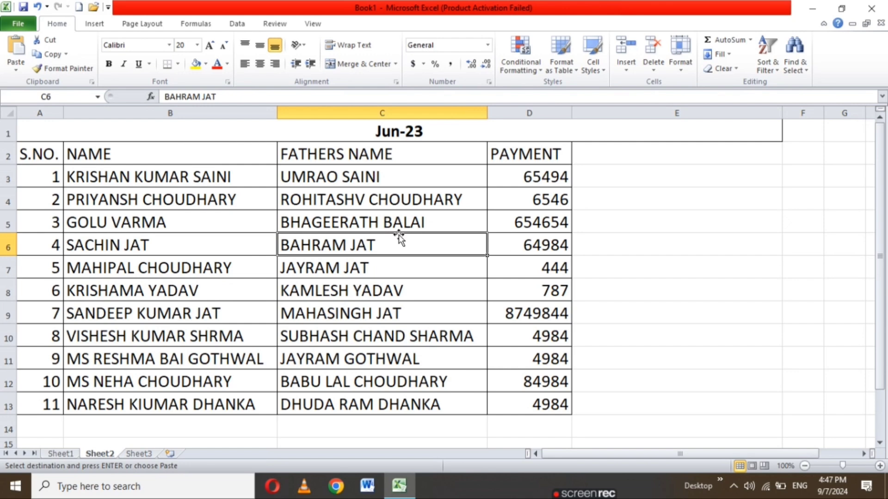
mouse_move(337, 151)
mouse_down()
mouse_move(428, 195)
mouse_move(503, 192)
mouse_up()
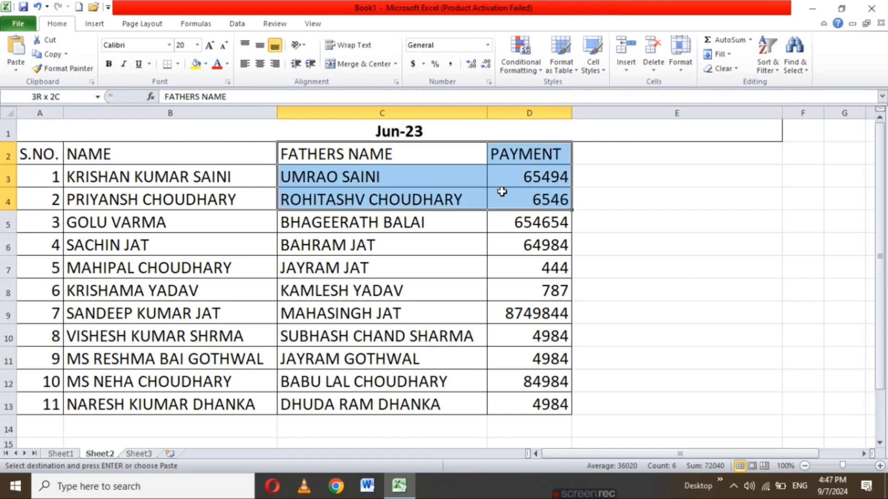
click(109, 63)
click(119, 65)
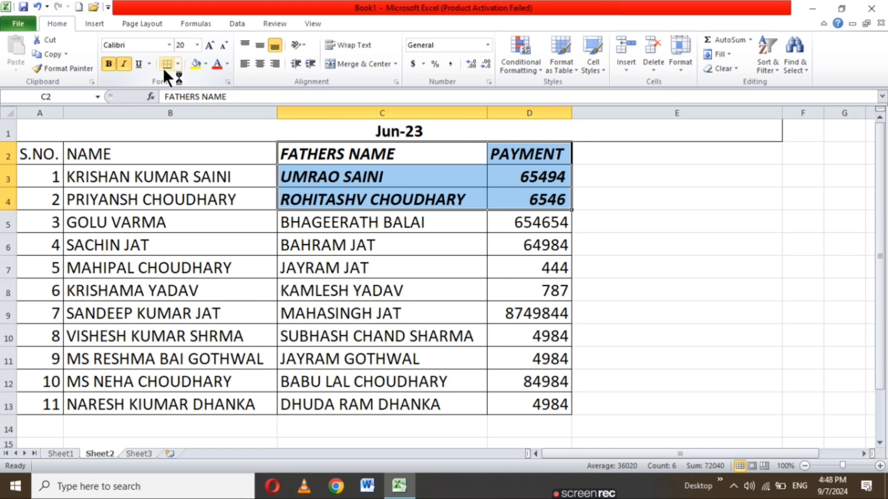
click(205, 64)
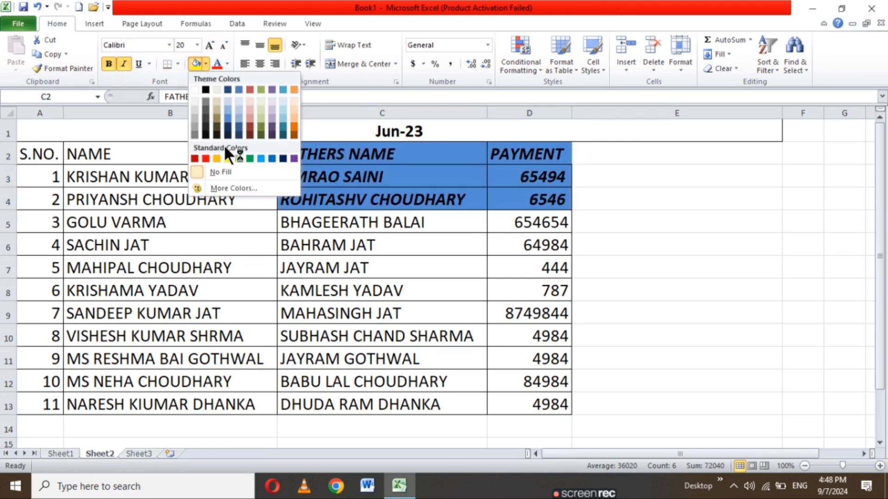
click(227, 158)
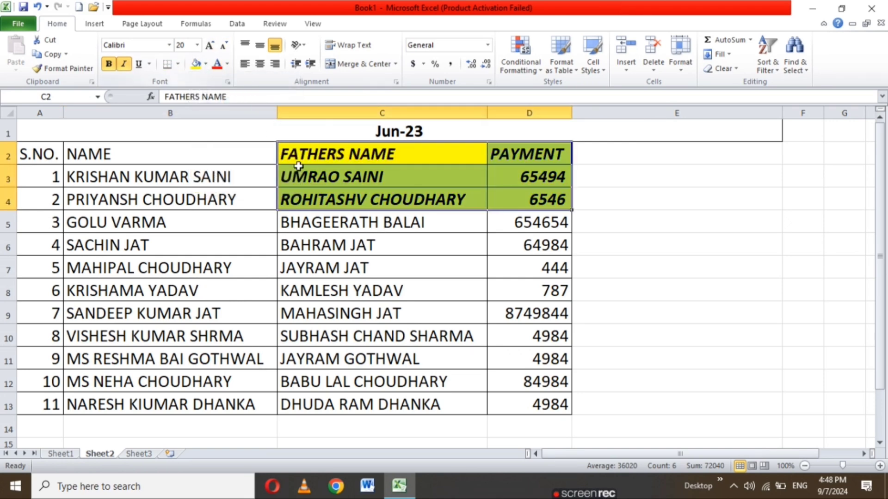
click(523, 205)
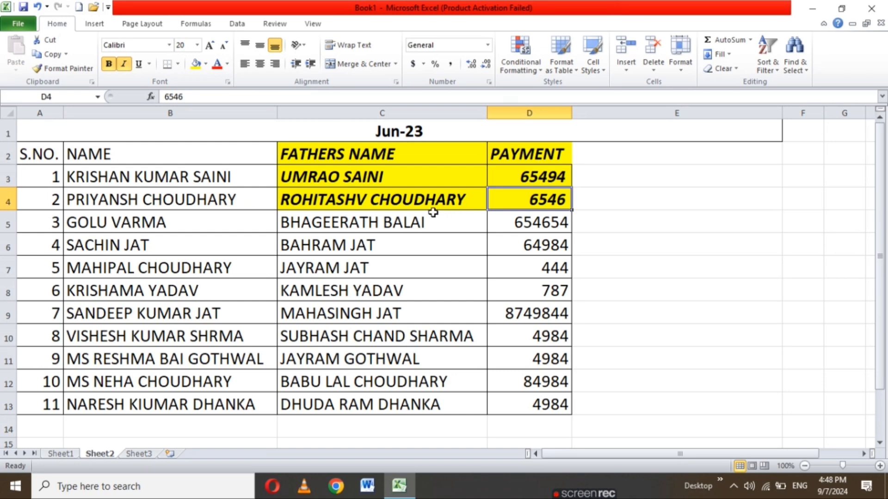
Step: Use Format Painter to copy C3's bold italic yellow style onto Sheet1 cells J5:J11
click(405, 168)
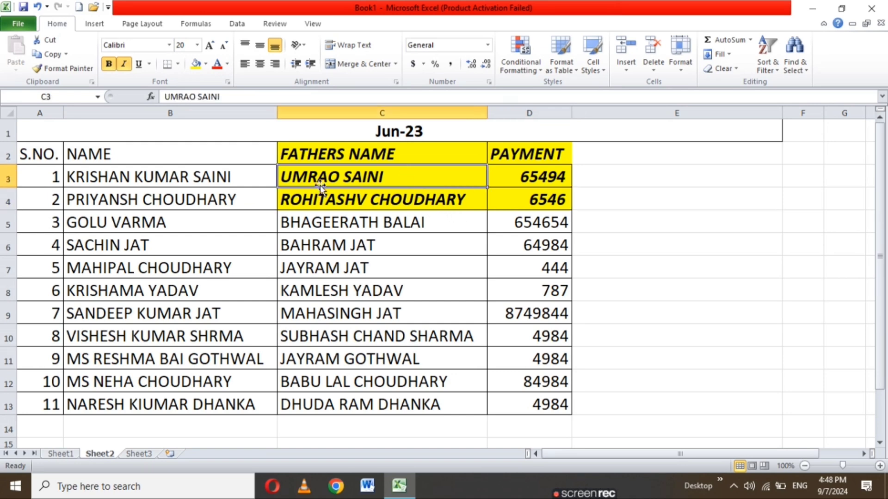
click(66, 65)
scroll(232, 205, down, 1)
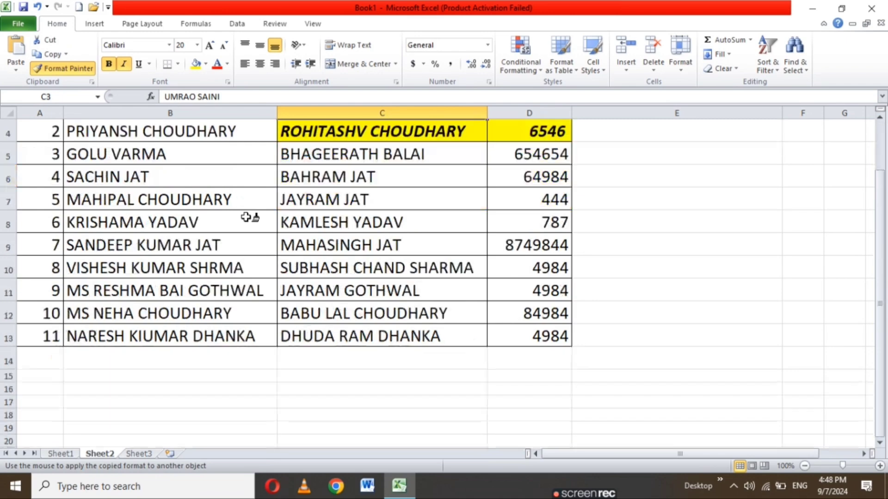
scroll(250, 214, down, 3)
scroll(250, 216, up, 4)
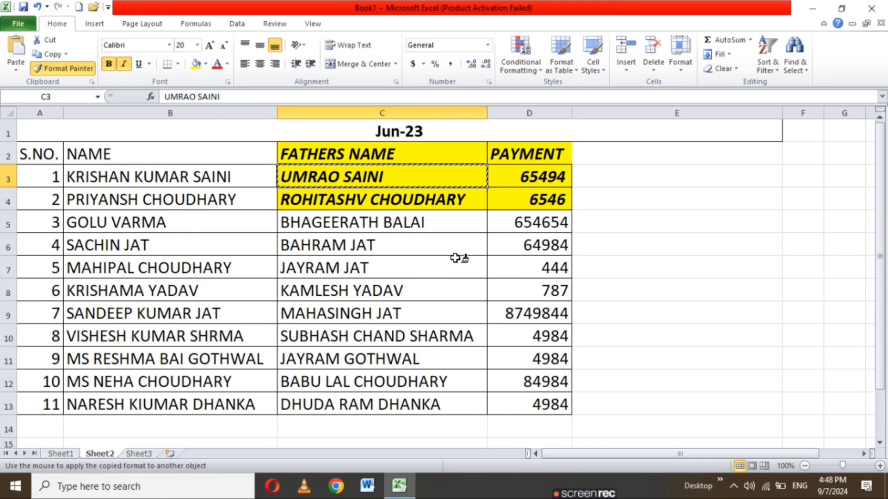
click(52, 452)
scroll(111, 353, up, 12)
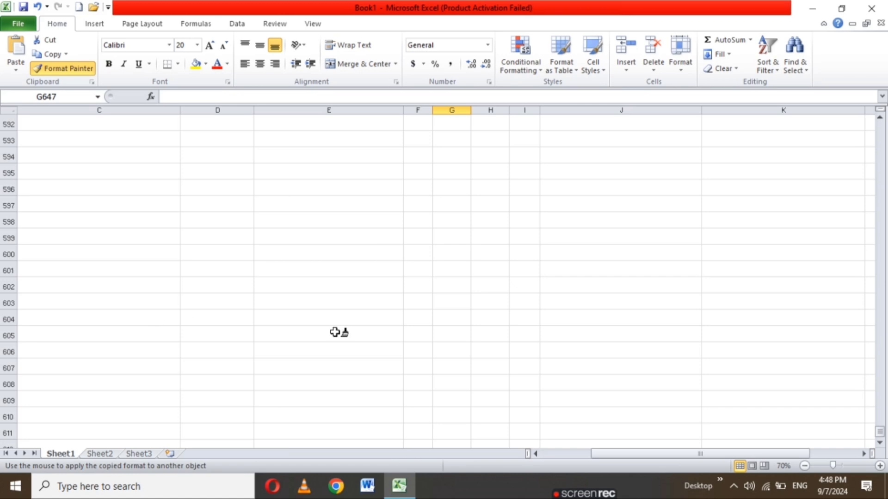
drag(884, 437, 883, 125)
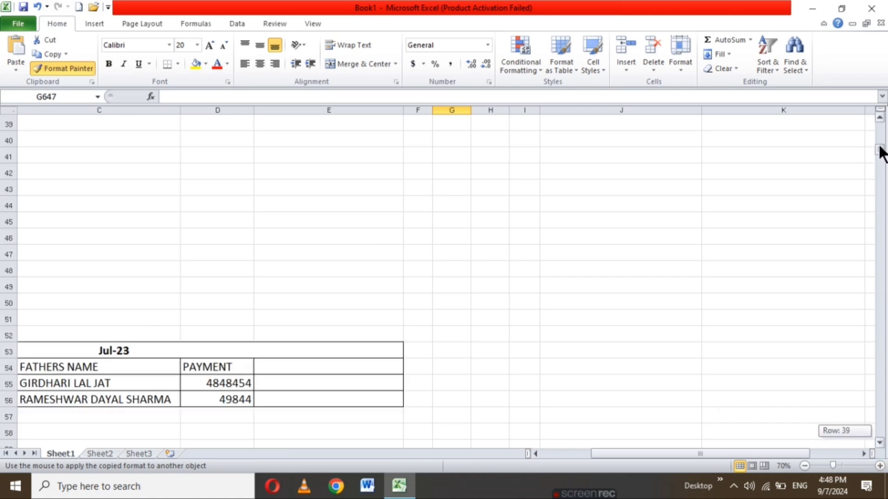
drag(565, 189, 597, 285)
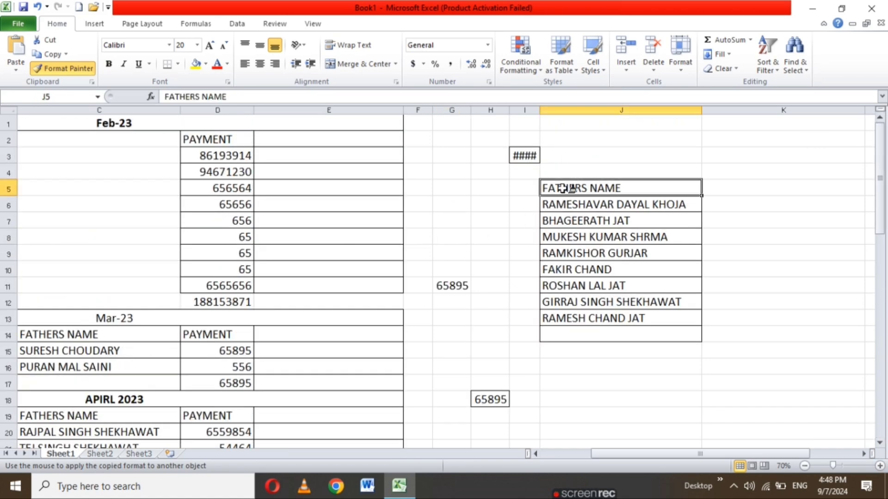
click(434, 253)
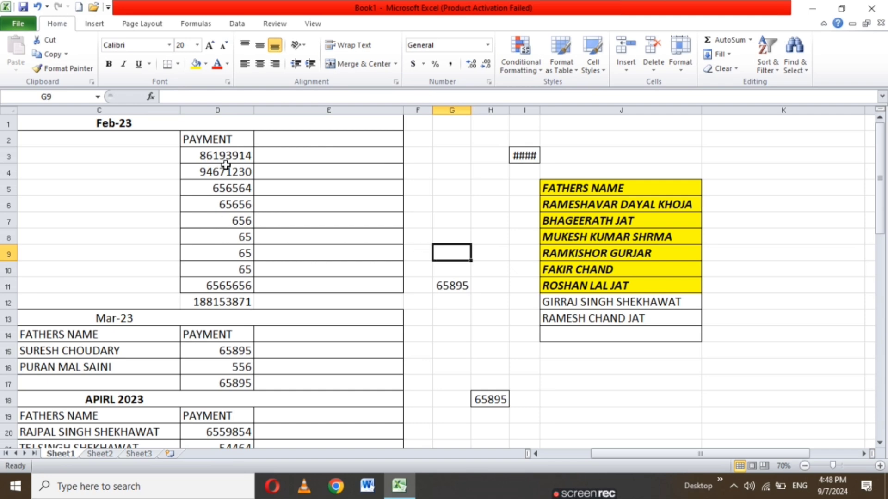
scroll(224, 166, down, 2)
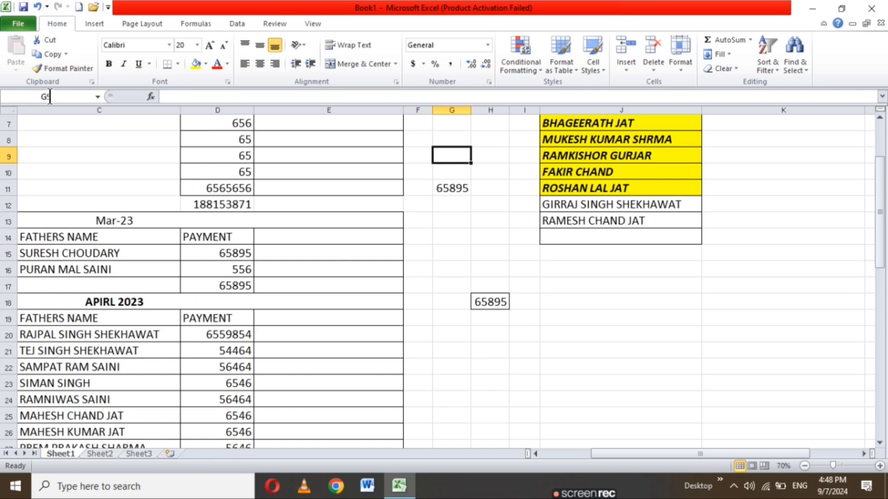
Step: Open the Office Clipboard pane beside the sheet
click(92, 81)
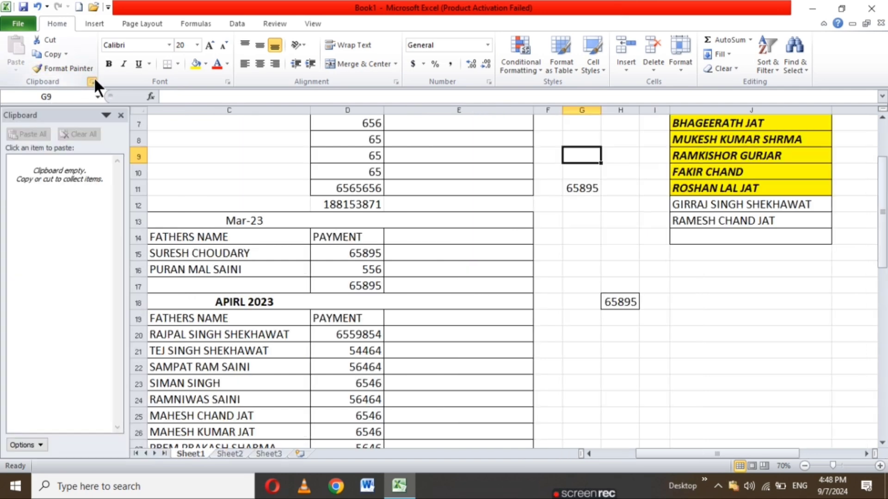
click(342, 253)
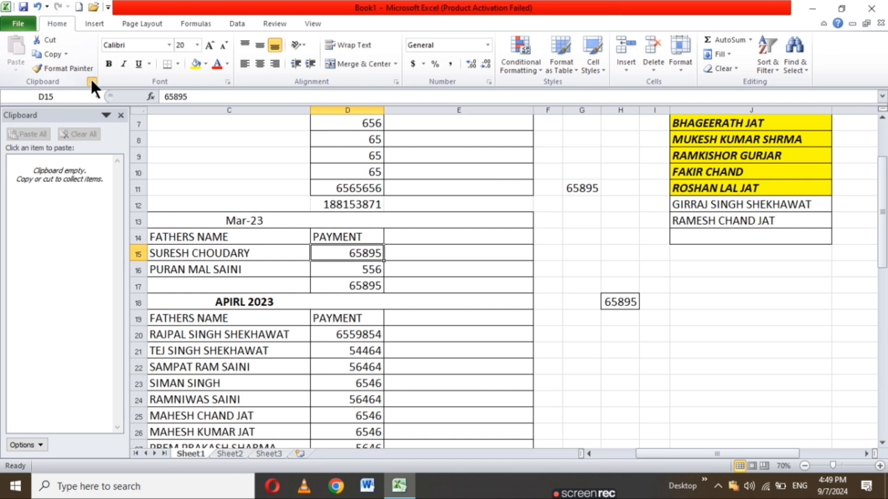
click(92, 82)
click(92, 82)
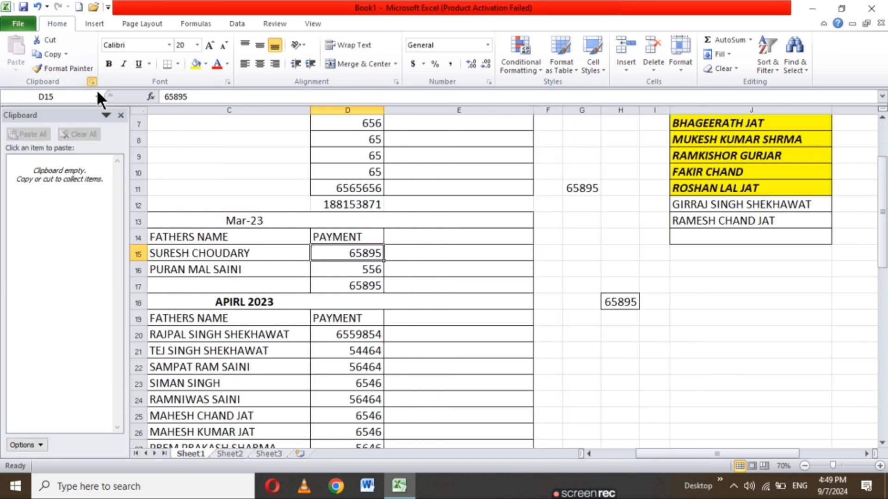
click(223, 240)
Step: Collect 65 from D9 and 6565656 from D11, then paste the stored 65 into D11
click(365, 158)
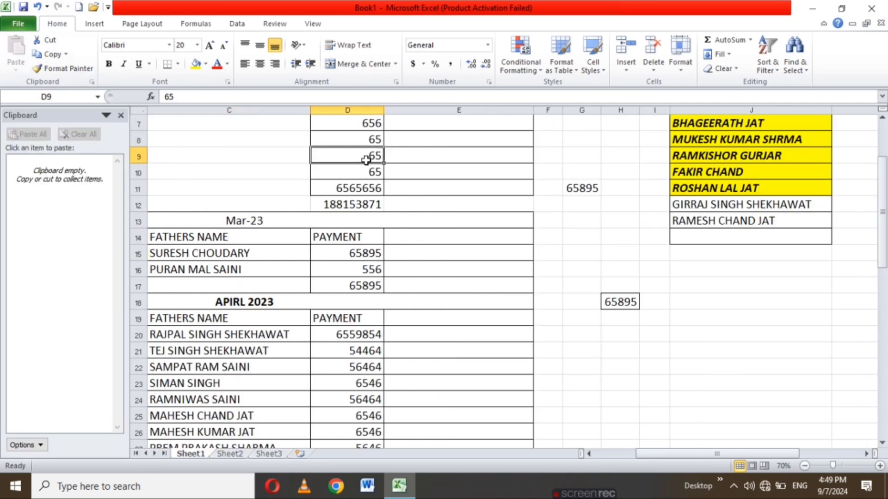
click(46, 54)
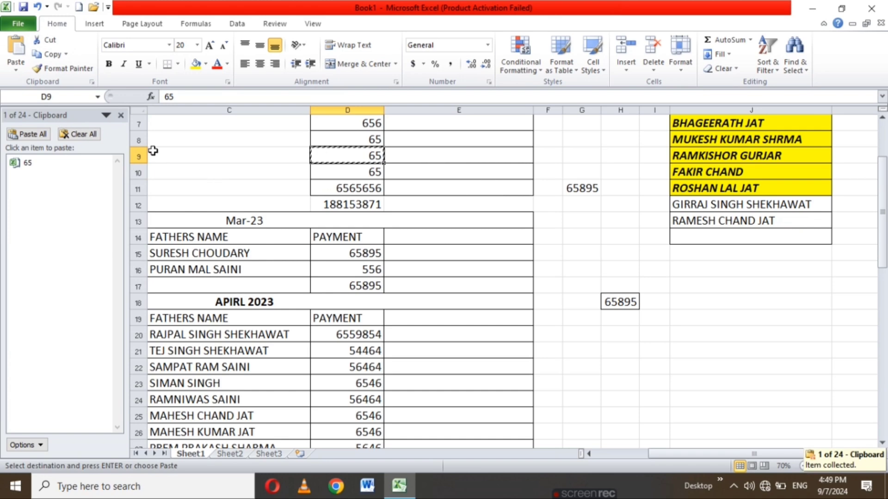
click(59, 162)
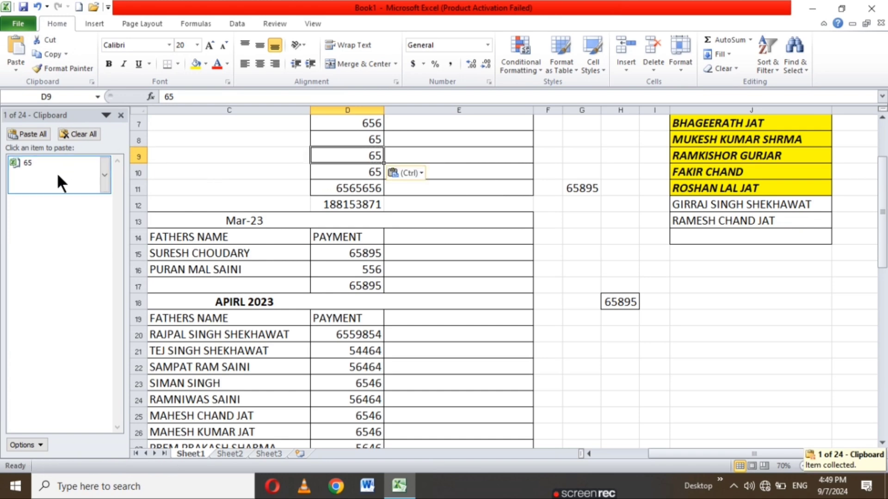
click(369, 188)
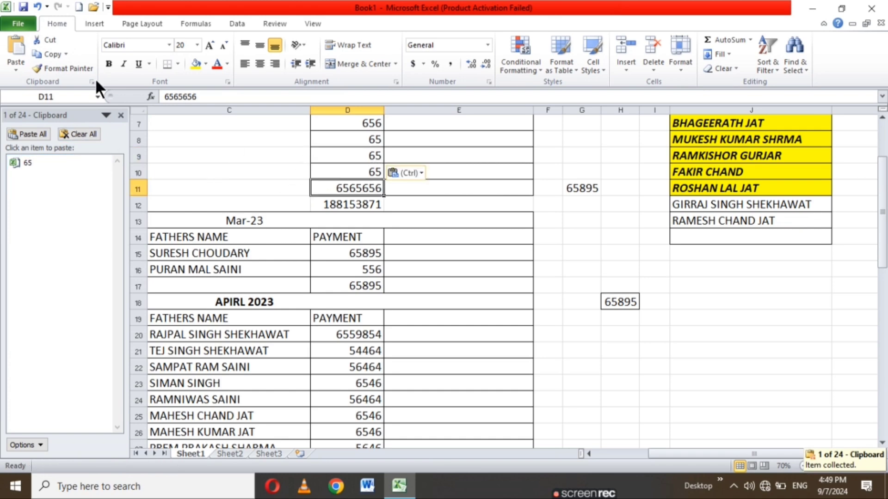
click(54, 51)
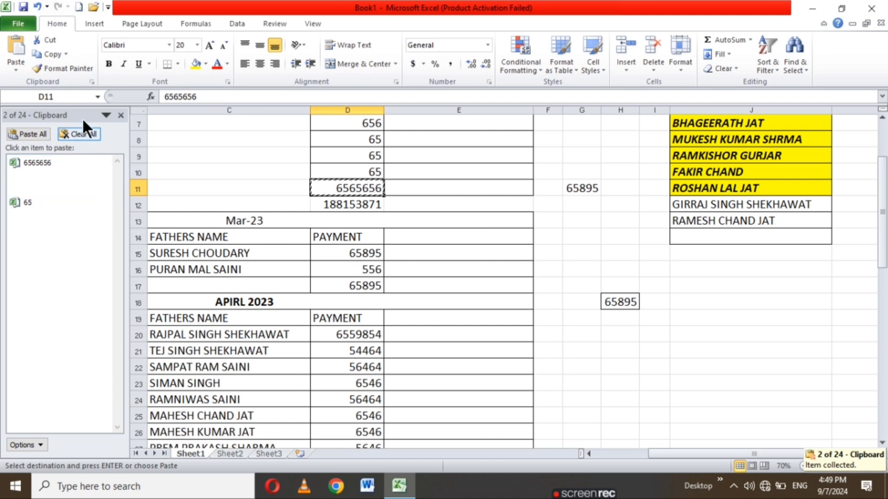
click(105, 116)
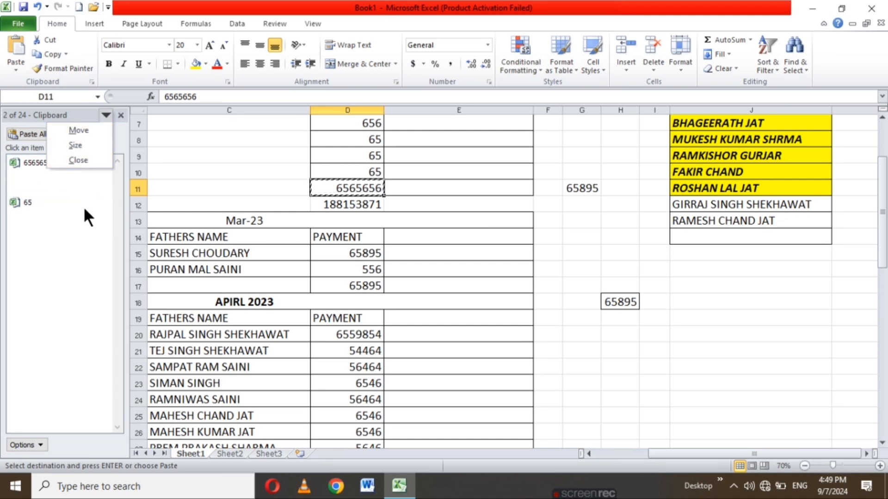
click(34, 207)
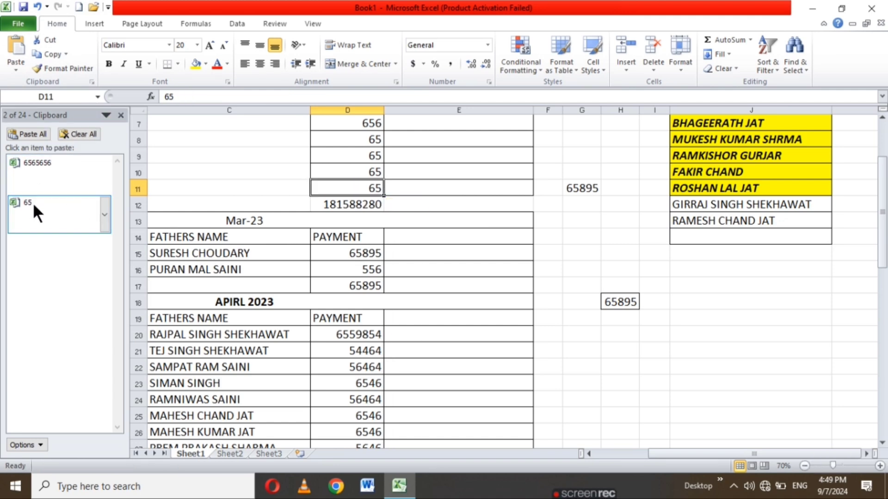
click(19, 443)
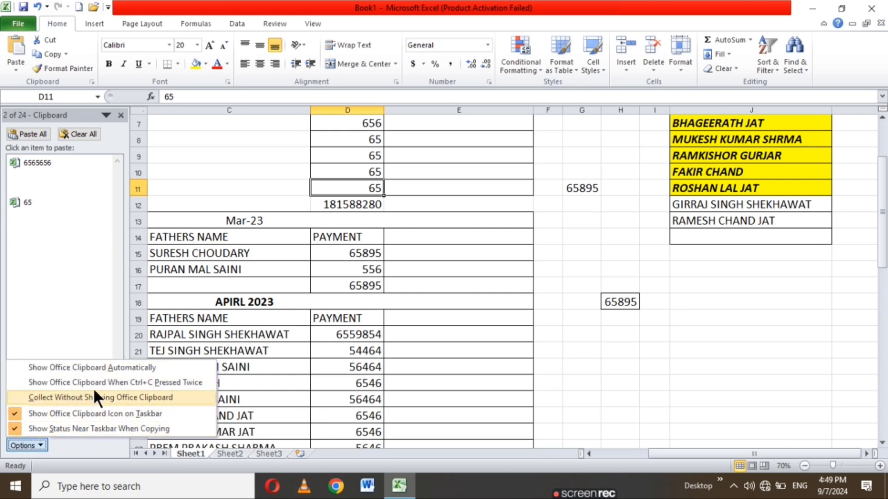
click(254, 384)
scroll(266, 189, up, 2)
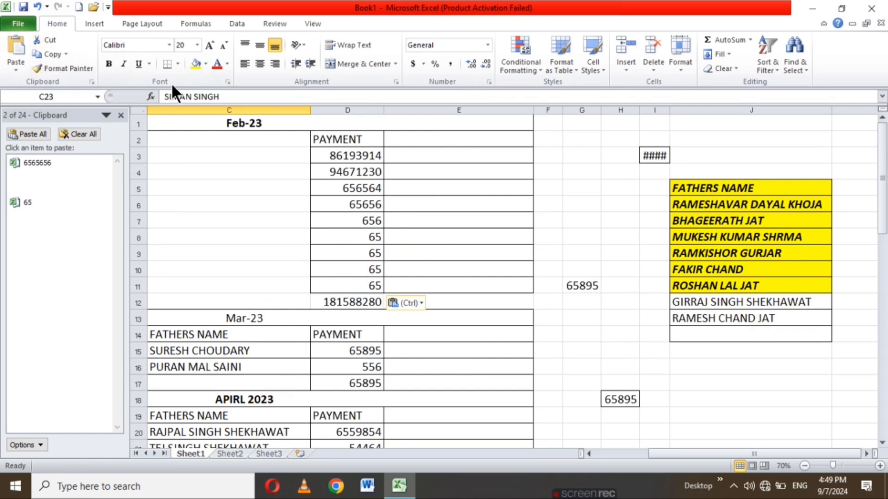
mouse_move(585, 493)
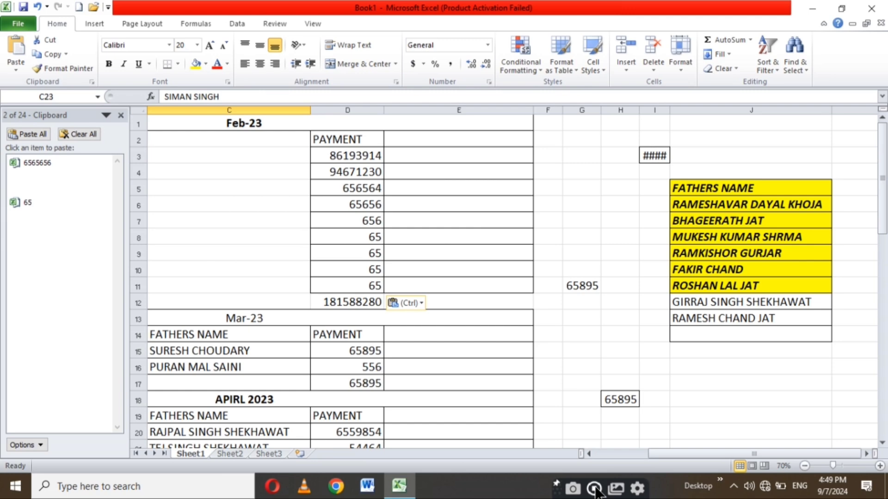
click(594, 489)
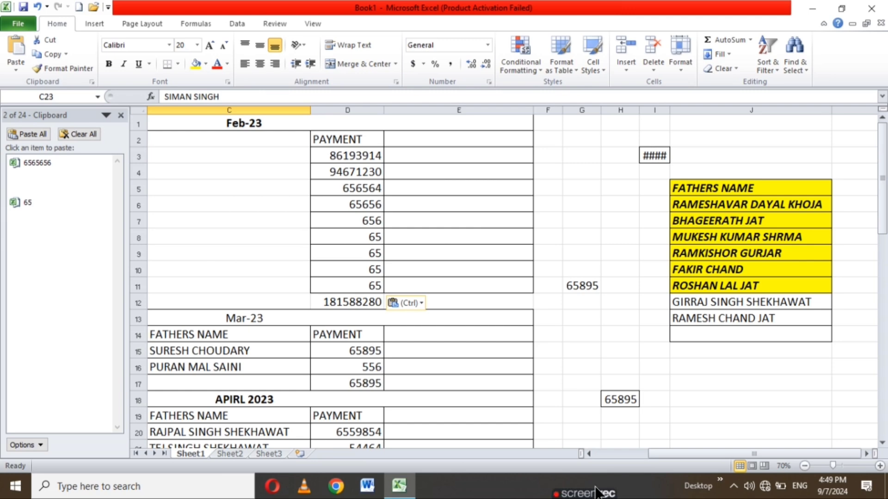